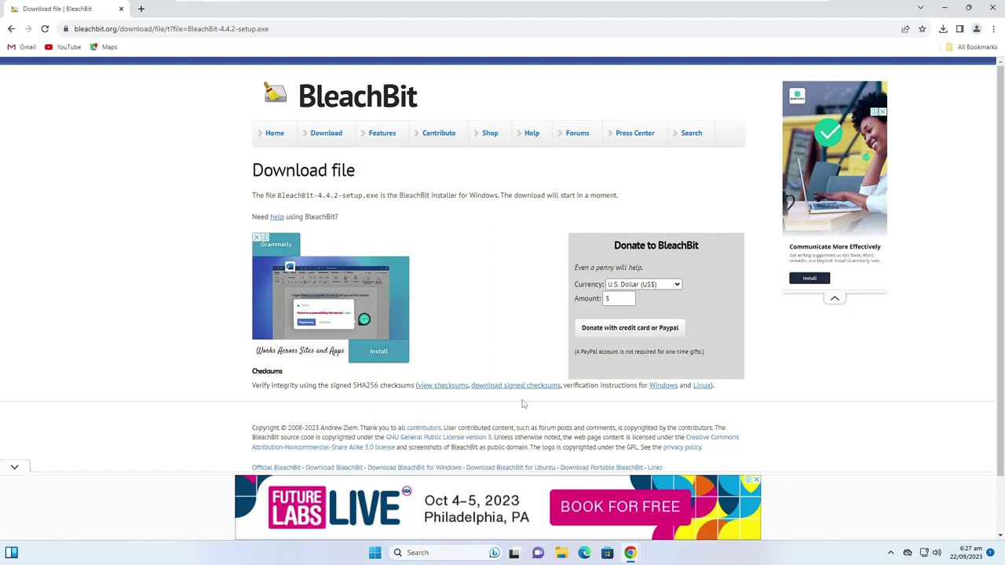
pyautogui.scroll(-1, 475, 370)
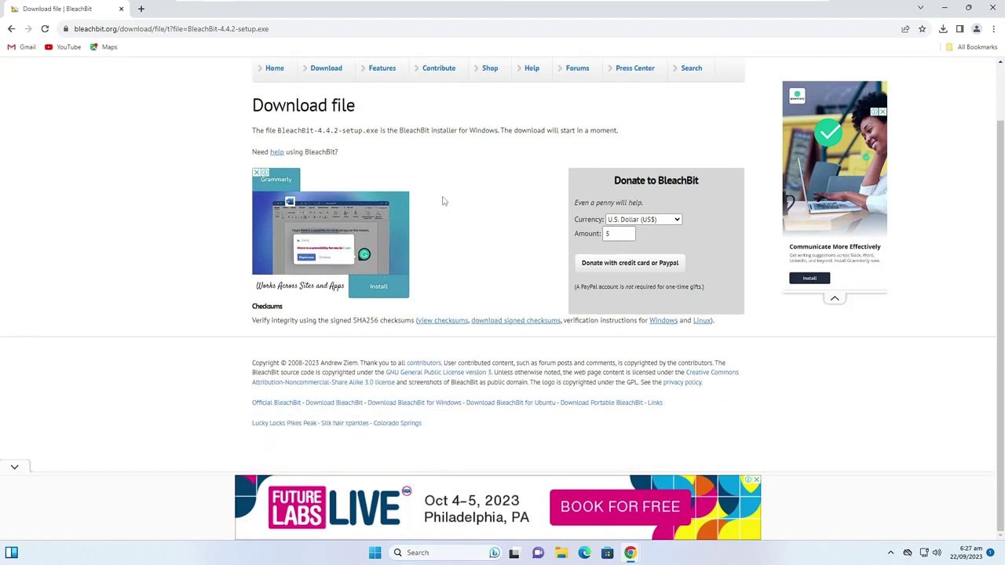
pyautogui.scroll(1, 416, 313)
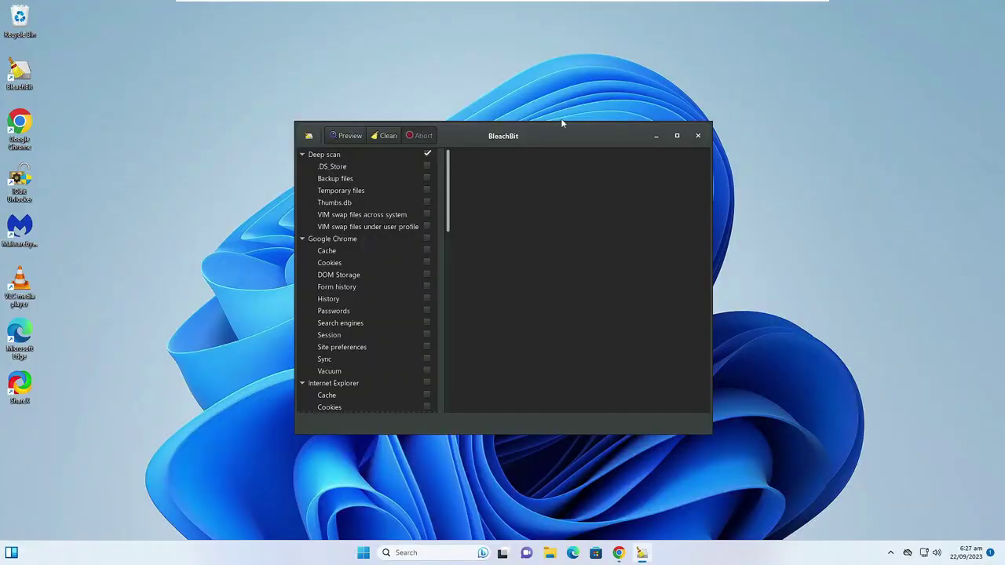
# Preview the Deep scan cleanup, and bring up the delete confirmation for cleaning without going through with it.
pyautogui.moveTo(550, 135); pyautogui.dragTo(565, 157)
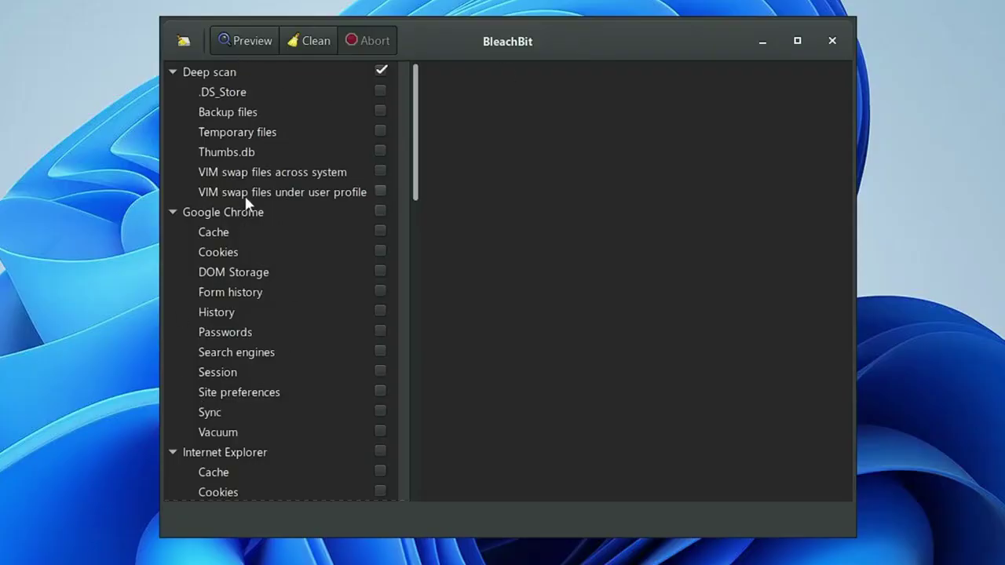
pyautogui.click(237, 43)
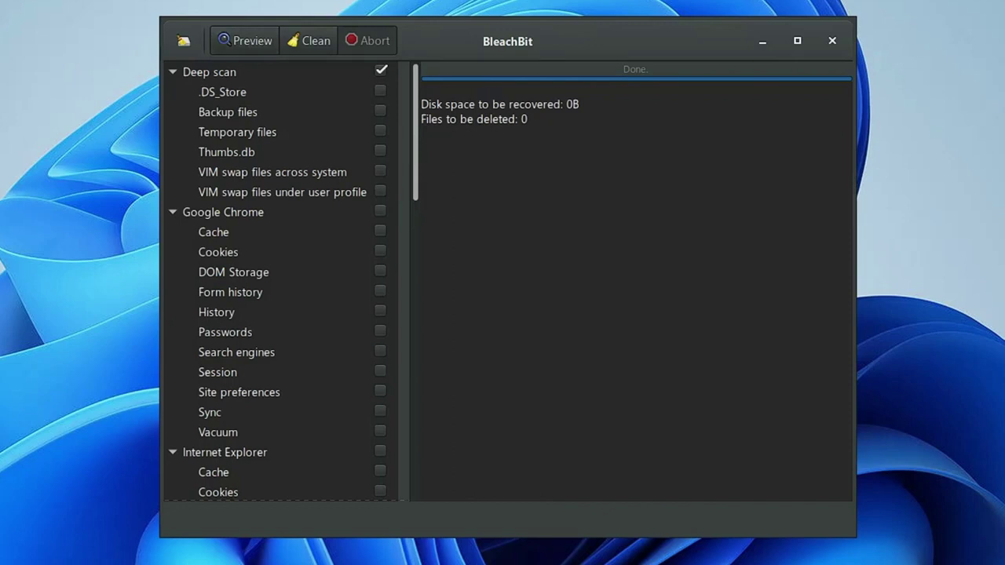
pyautogui.click(310, 43)
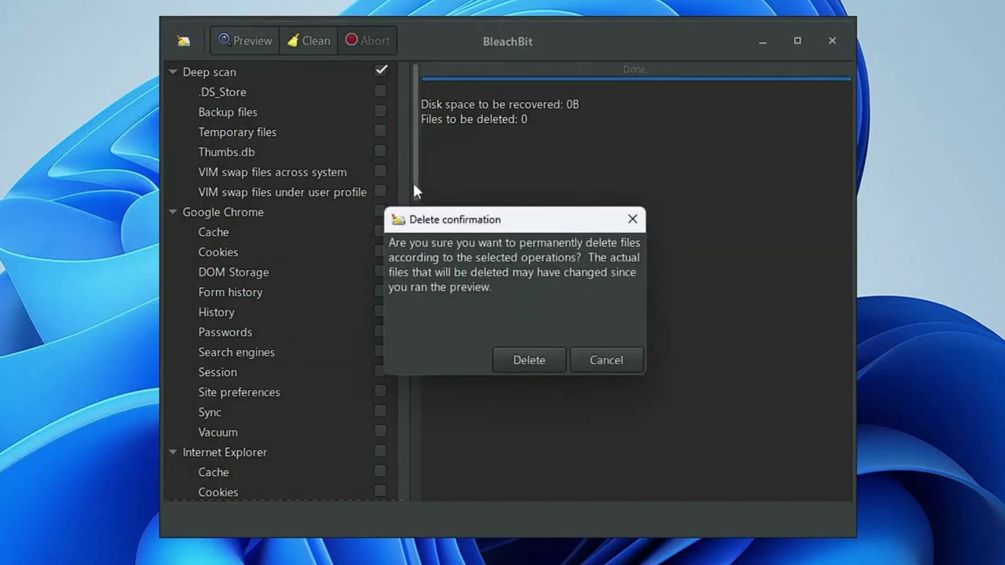
pyautogui.click(631, 220)
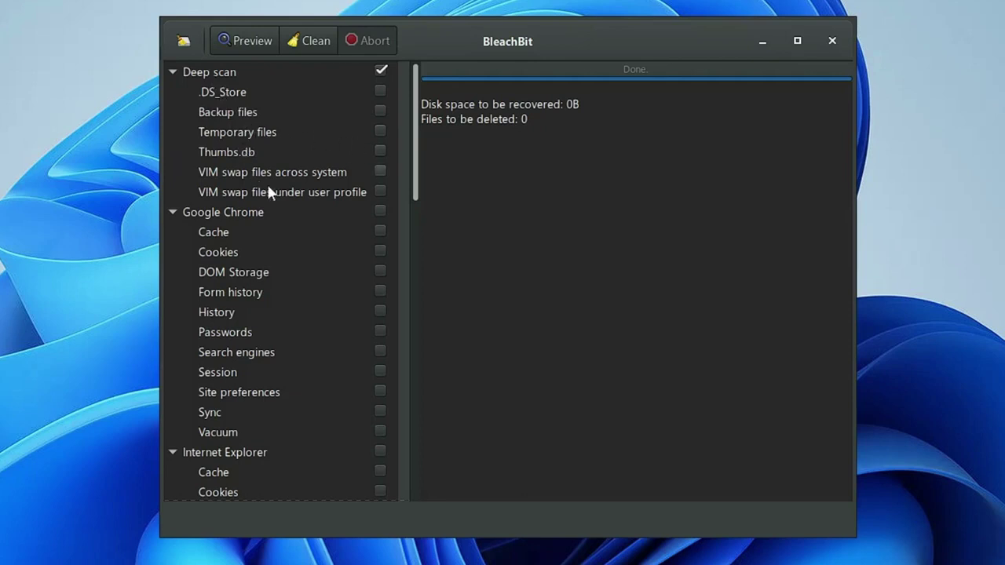
# Enable cleaning of Temporary files under Deep scan, and of Cache and Cookies under Google Chrome.
pyautogui.click(380, 131)
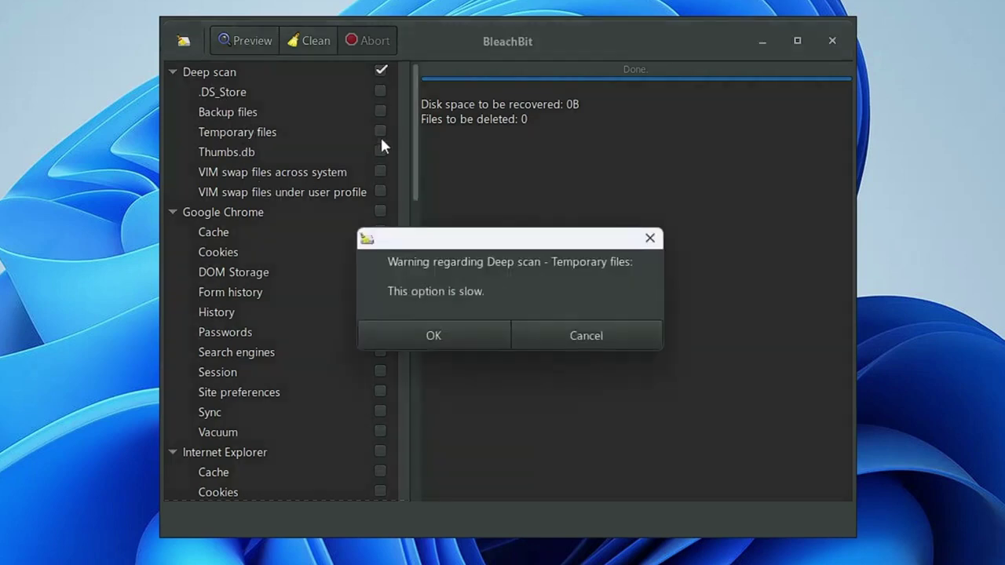
pyautogui.click(452, 331)
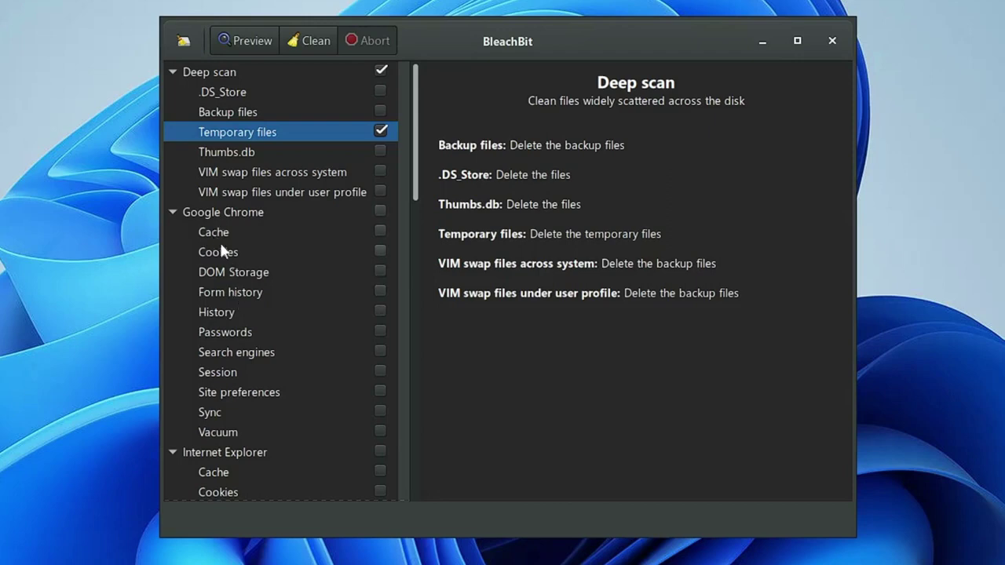
pyautogui.click(380, 230)
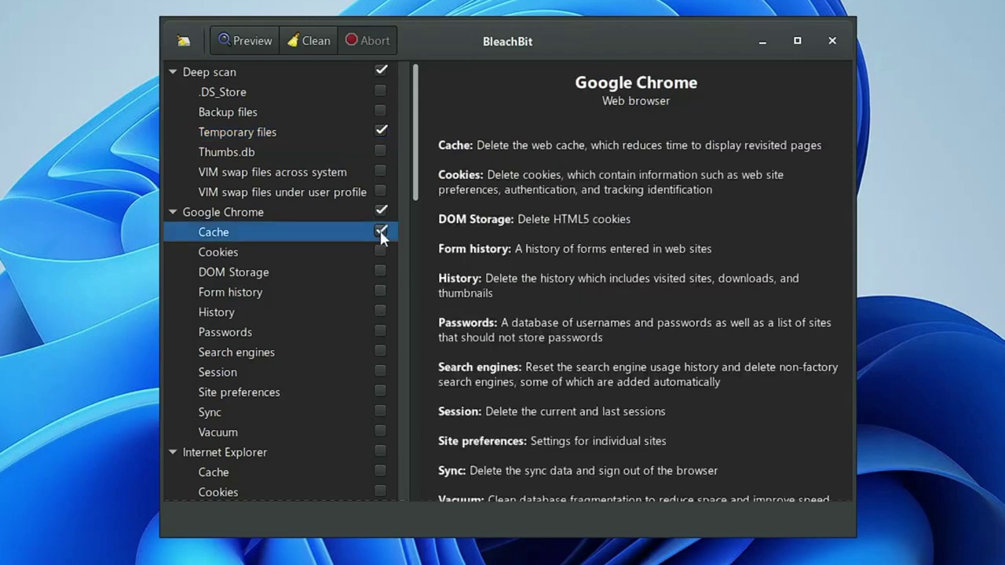
pyautogui.scroll(-2, 636, 314)
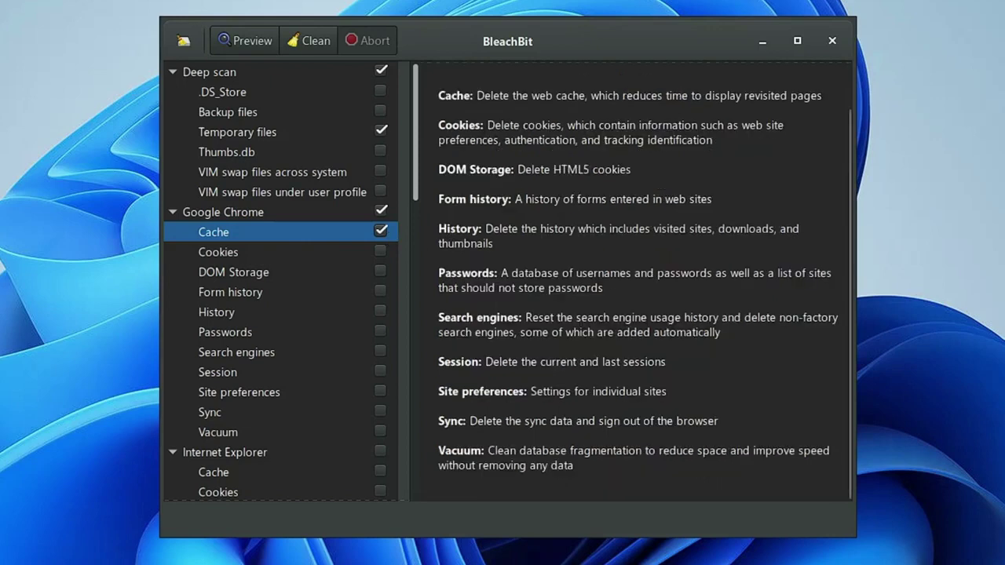
pyautogui.click(380, 251)
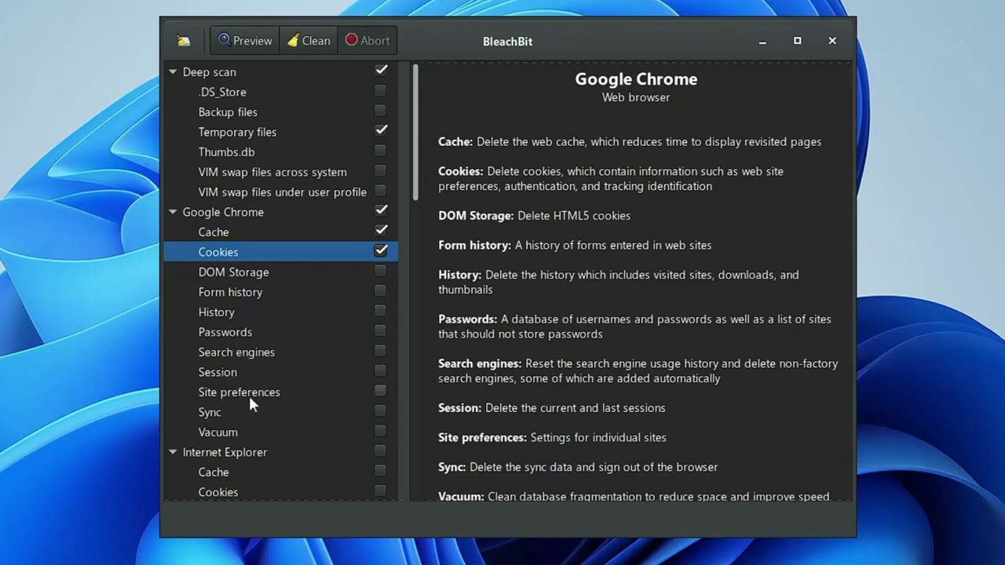
# Enable cleaning of the Memory dump under System.
pyautogui.scroll(-3, 247, 416)
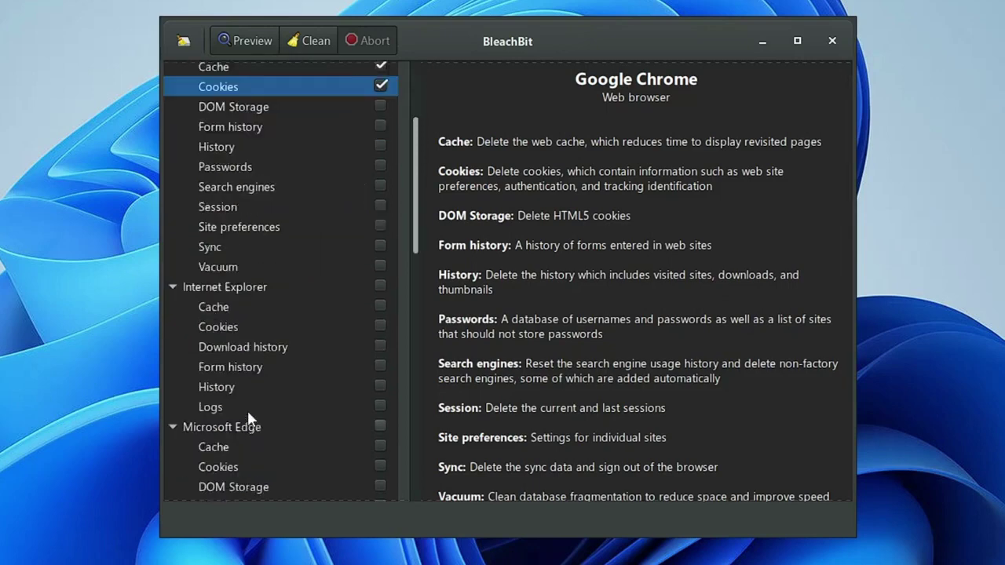
pyautogui.scroll(-2, 225, 295)
pyautogui.scroll(-2, 232, 314)
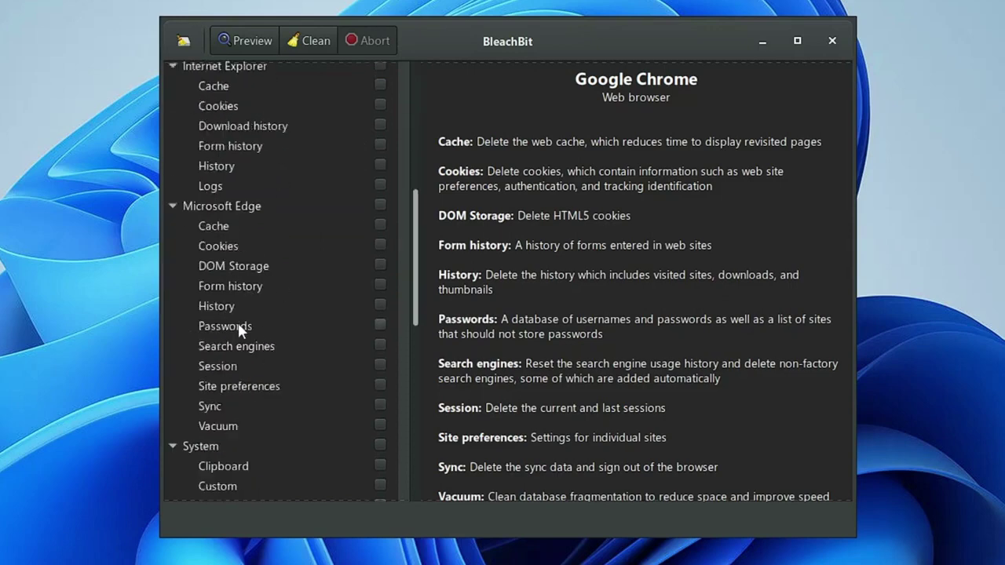
pyautogui.scroll(-4, 238, 322)
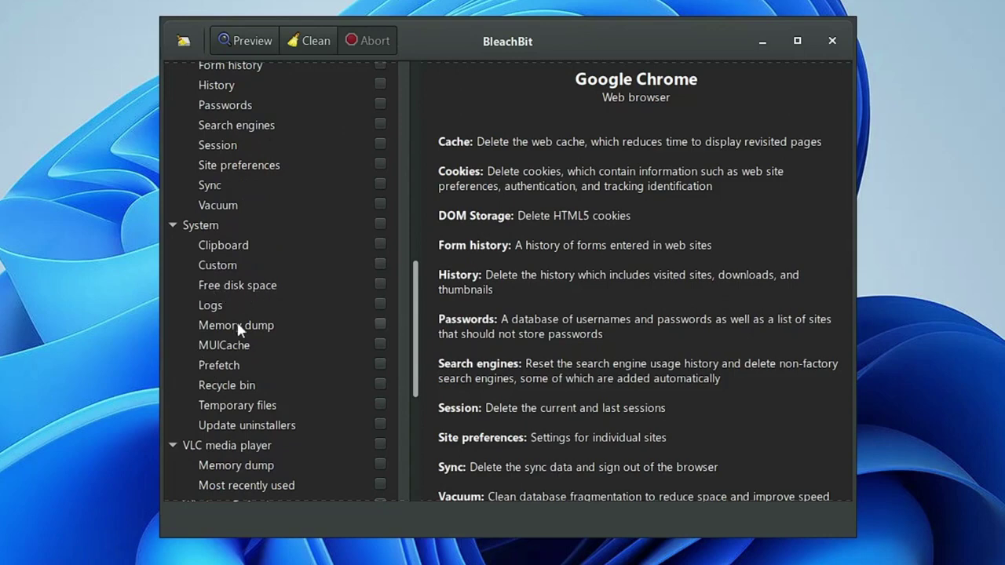
pyautogui.click(380, 324)
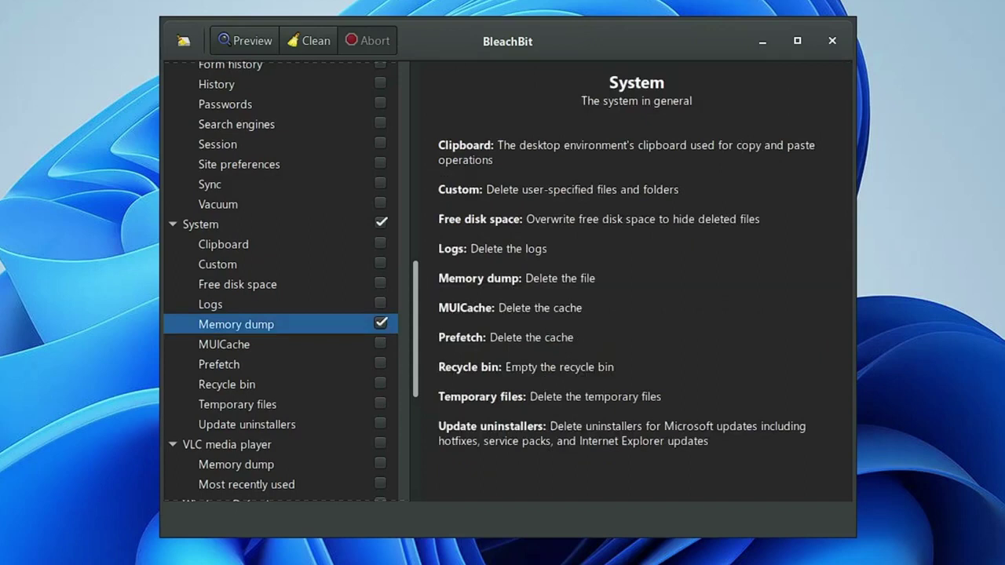
pyautogui.scroll(-3, 238, 275)
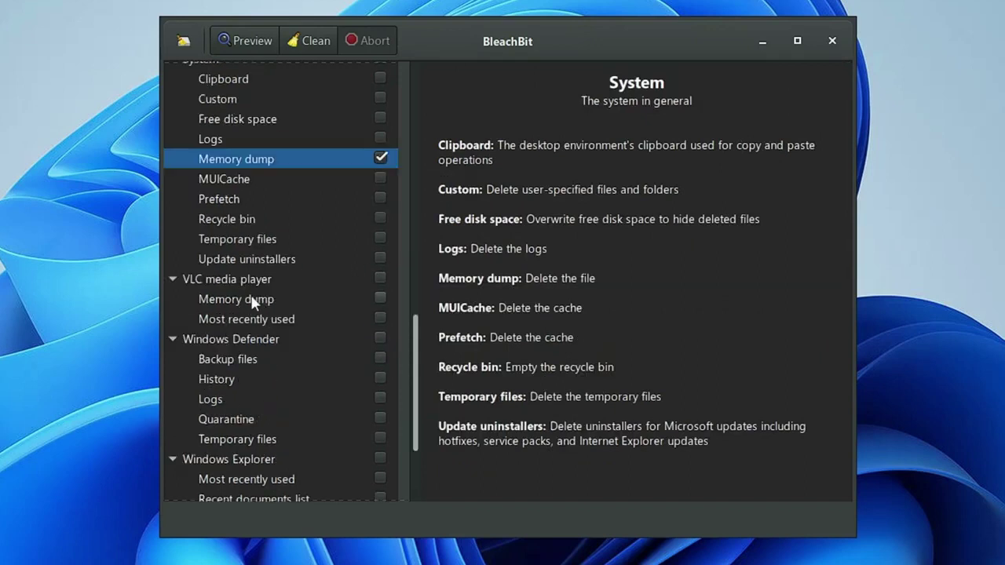
pyautogui.scroll(-1, 209, 286)
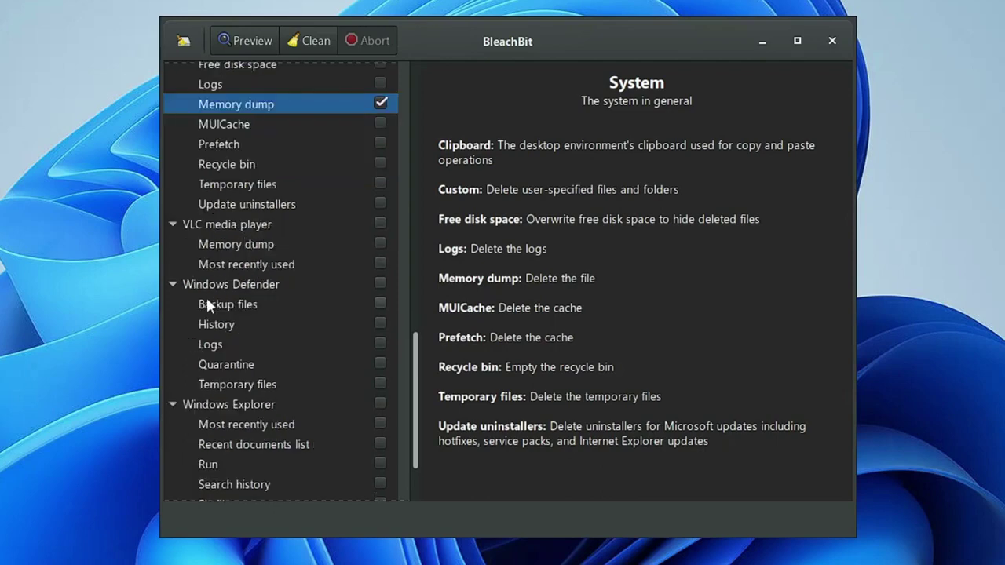
pyautogui.scroll(-2, 238, 411)
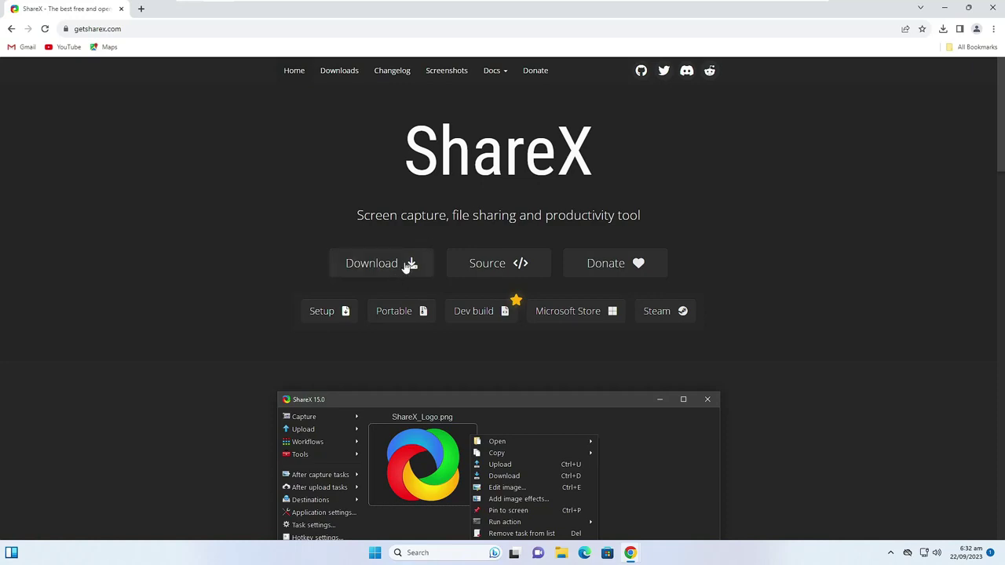
# Switch from the browser to ShareX and look over its capture modes and hotkey settings.
pyautogui.click(946, 7)
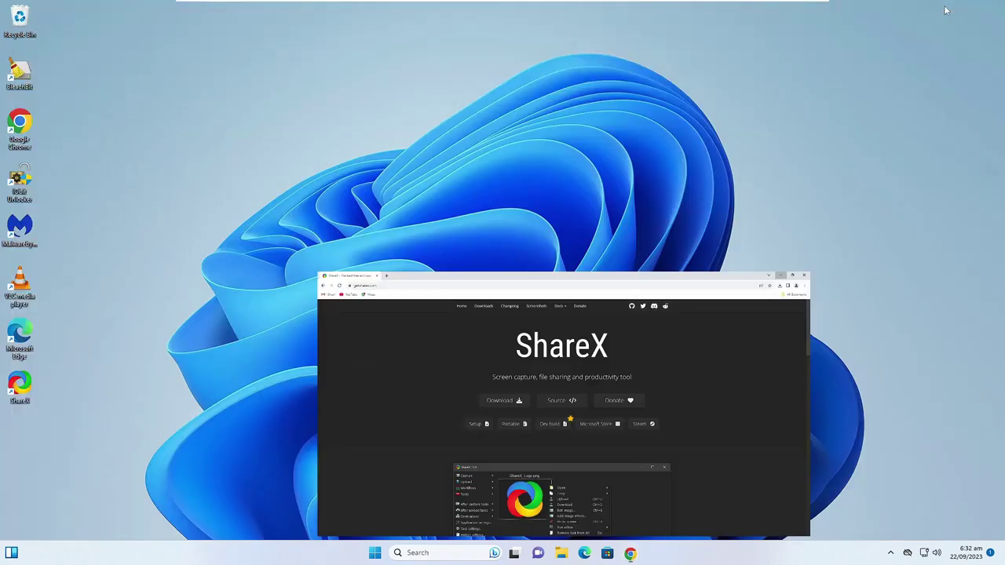
pyautogui.moveTo(534, 134); pyautogui.dragTo(582, 126)
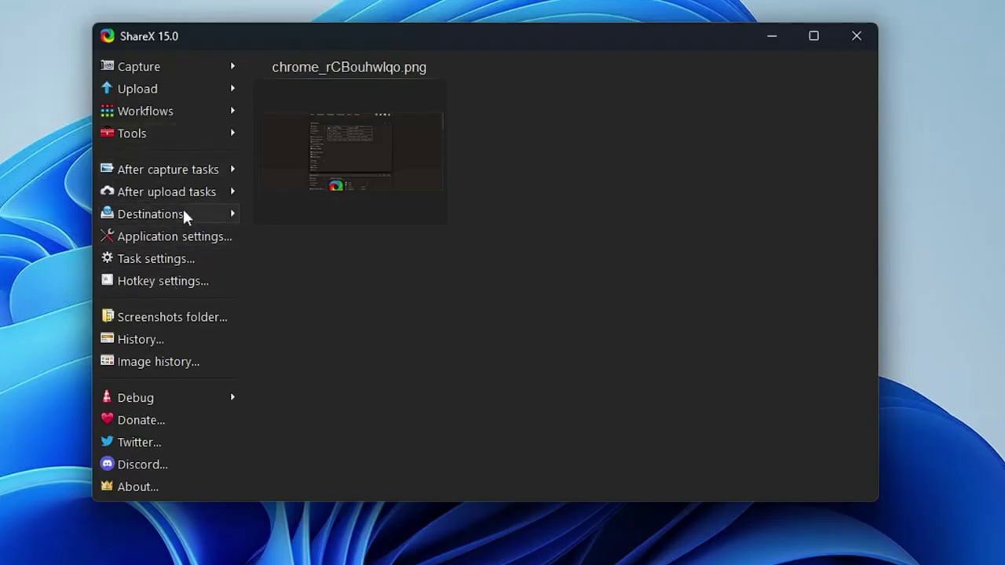
pyautogui.click(158, 71)
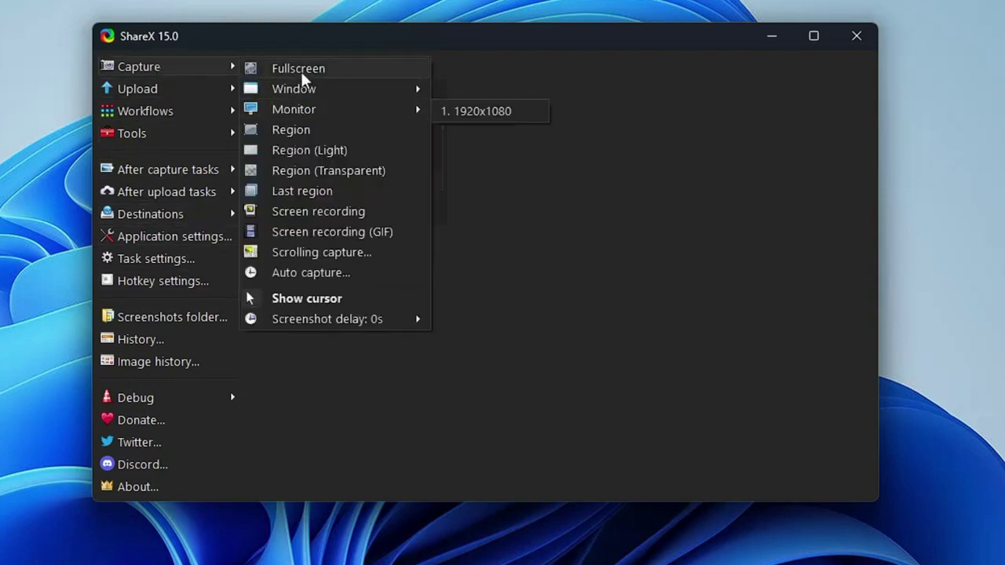
pyautogui.moveTo(296, 91)
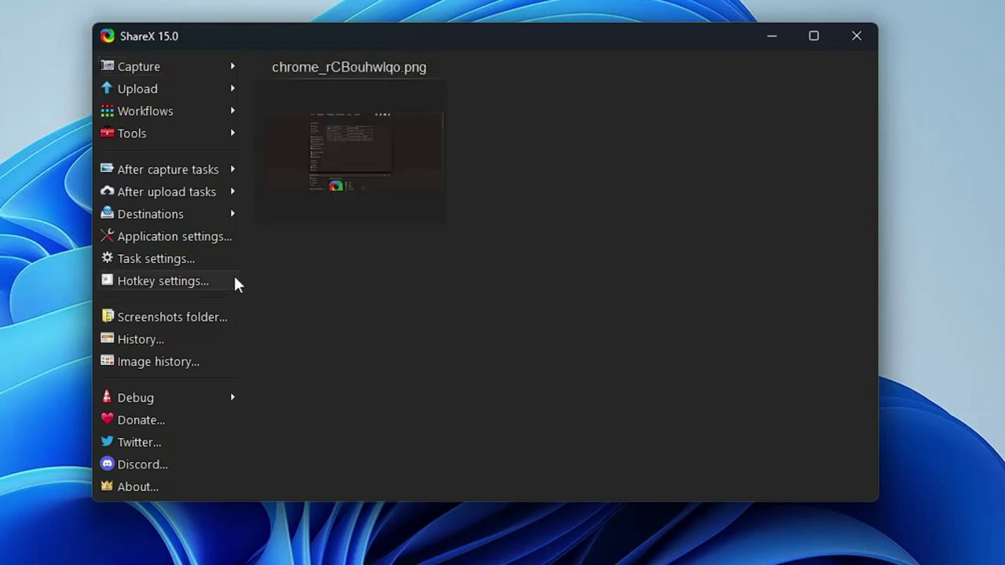
pyautogui.click(151, 284)
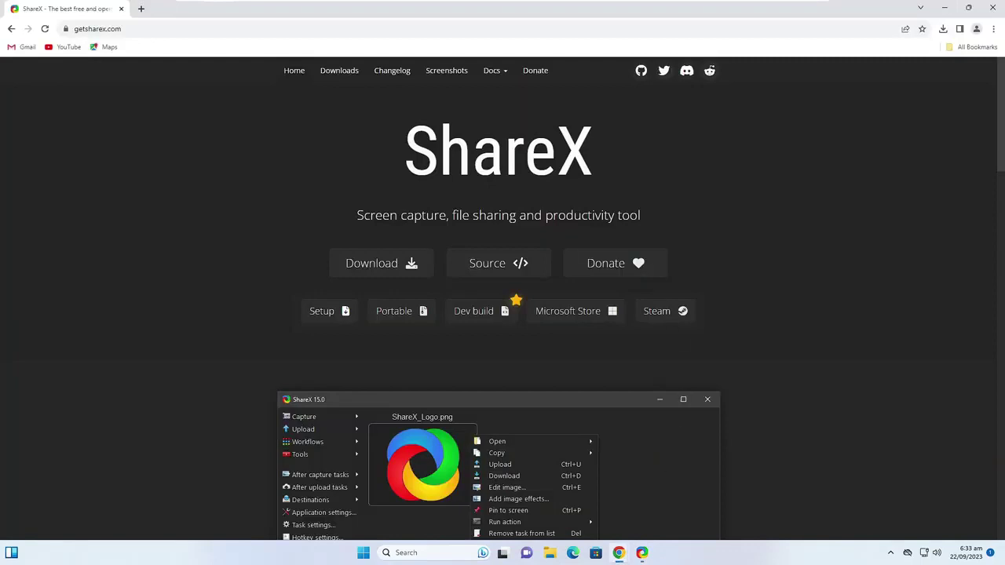
# Start a region capture over the ShareX website and place the blobcocoa sticker just below the ShareX heading.
pyautogui.press('ctrl+Print')
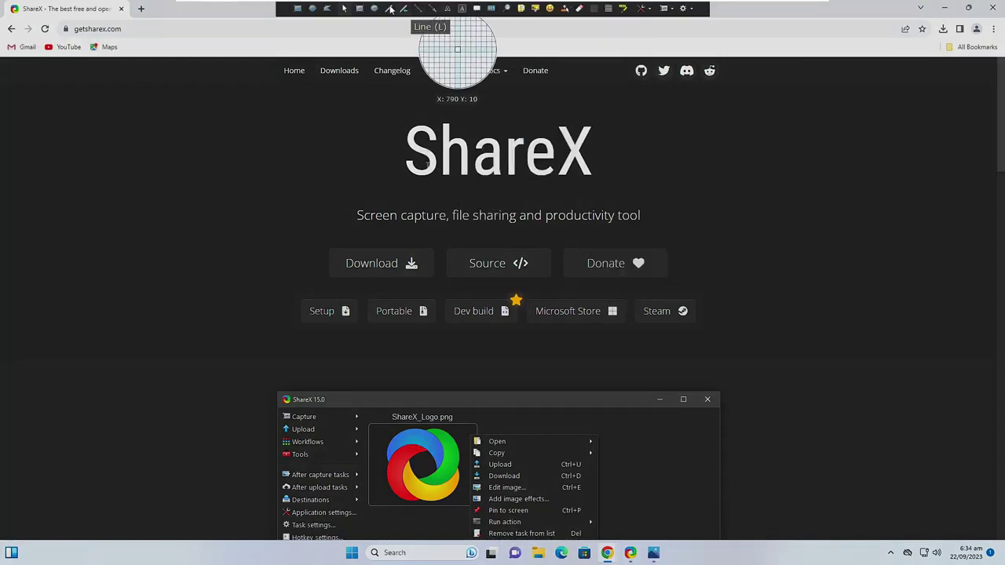
pyautogui.click(550, 11)
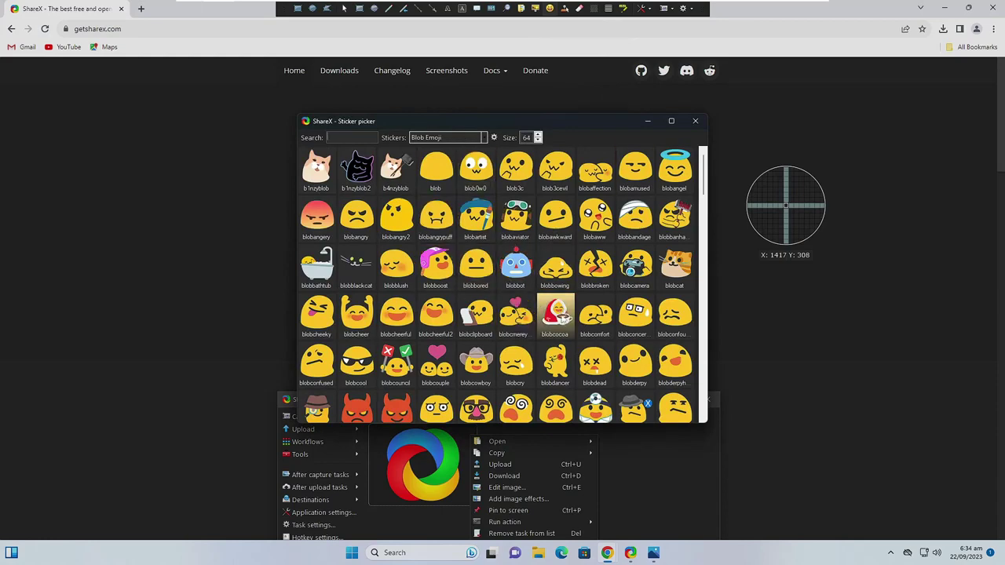
pyautogui.click(555, 314)
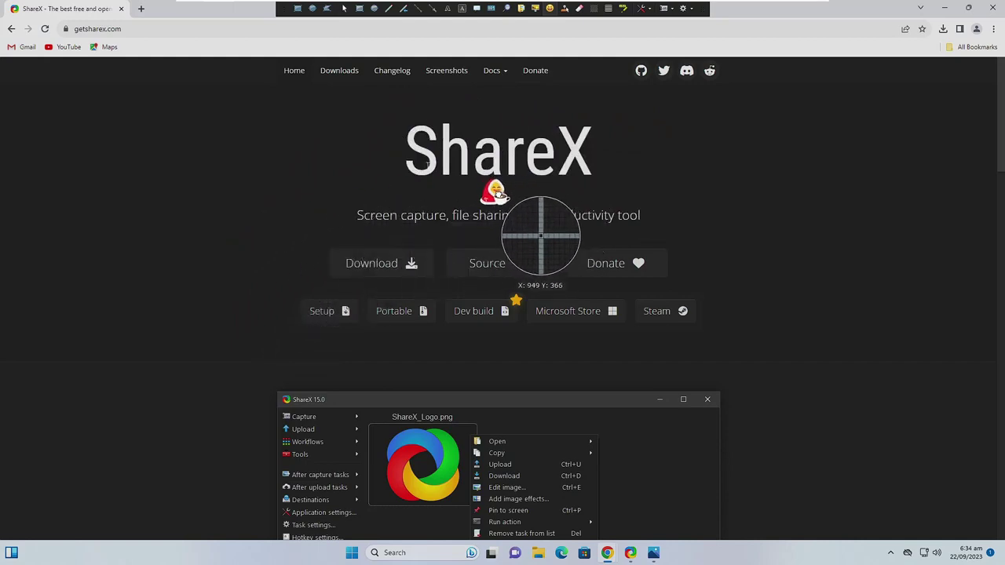
pyautogui.click(497, 191)
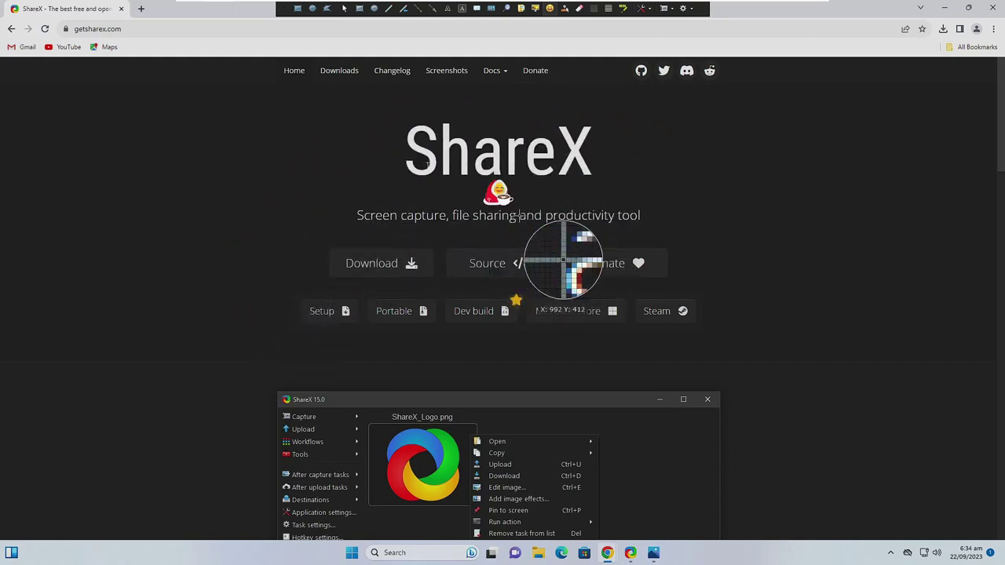
pyautogui.doubleClick(584, 169)
pyautogui.click(695, 119)
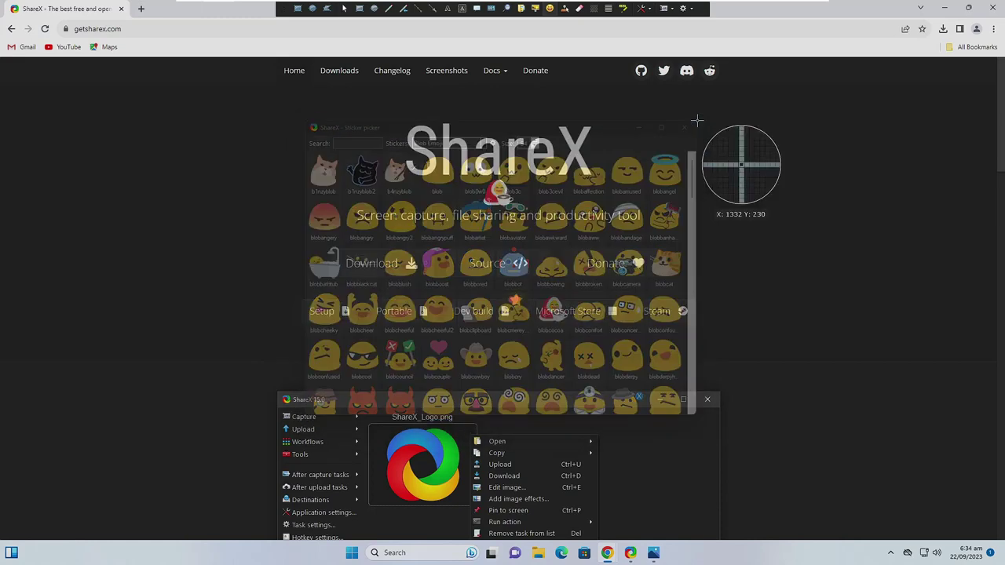
# Capture the area from the ShareX heading down to the row of download options and view the saved screenshot.
pyautogui.moveTo(270, 105); pyautogui.dragTo(727, 346)
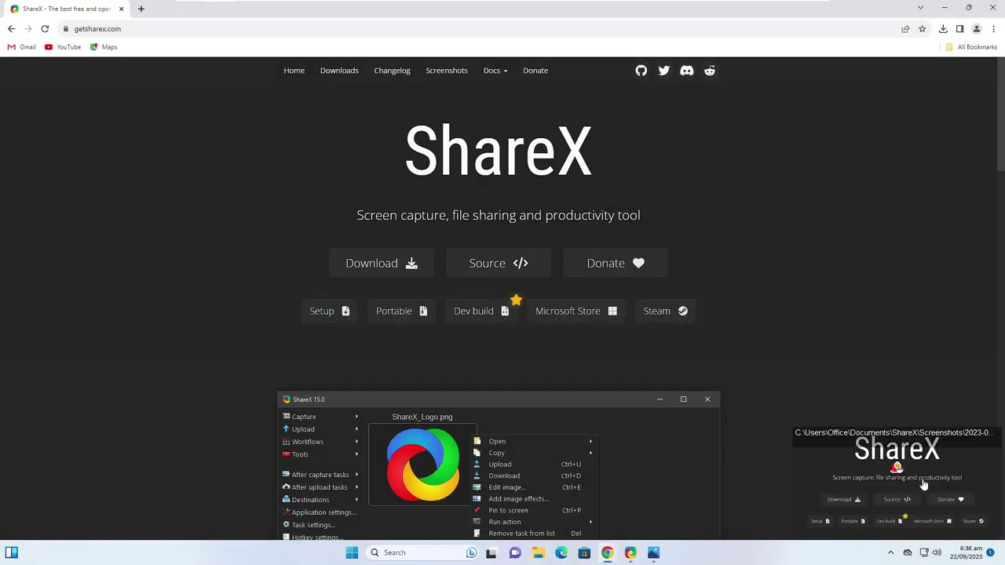
pyautogui.click(910, 482)
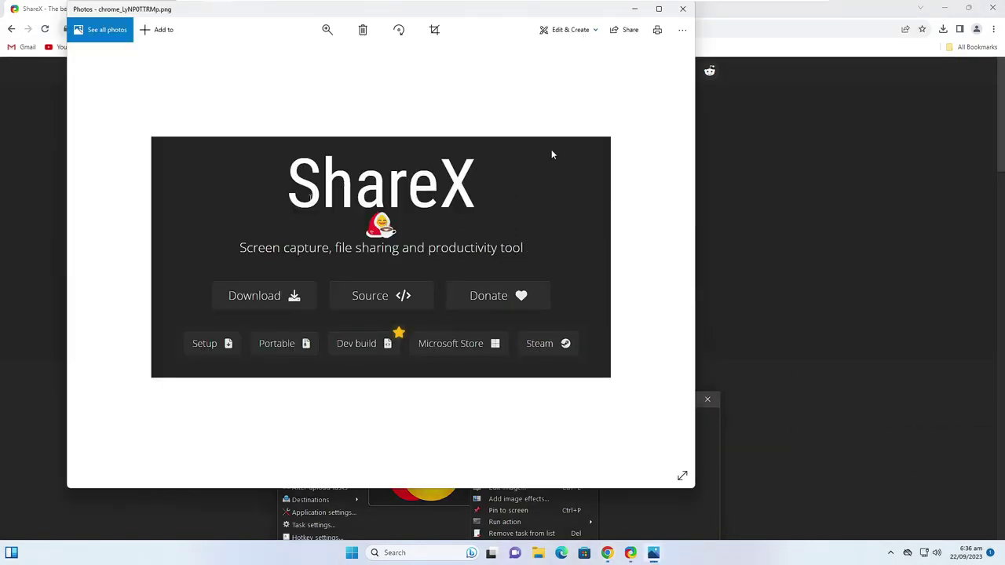
pyautogui.click(629, 37)
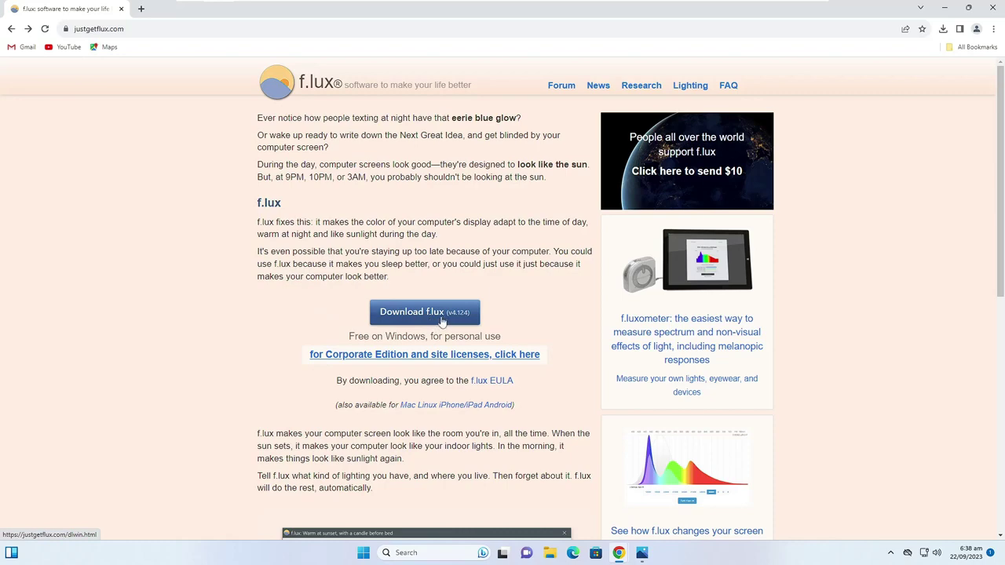
# Switch to f.lux and lower the screen color temperature to 4678K.
pyautogui.click(946, 11)
pyautogui.moveTo(442, 131); pyautogui.dragTo(474, 184)
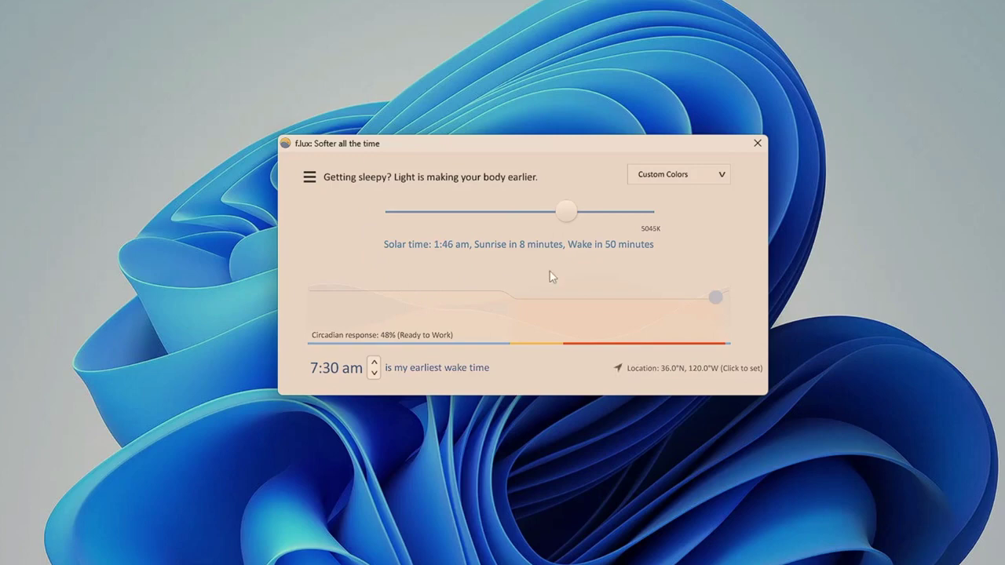
pyautogui.moveTo(566, 211); pyautogui.dragTo(513, 213)
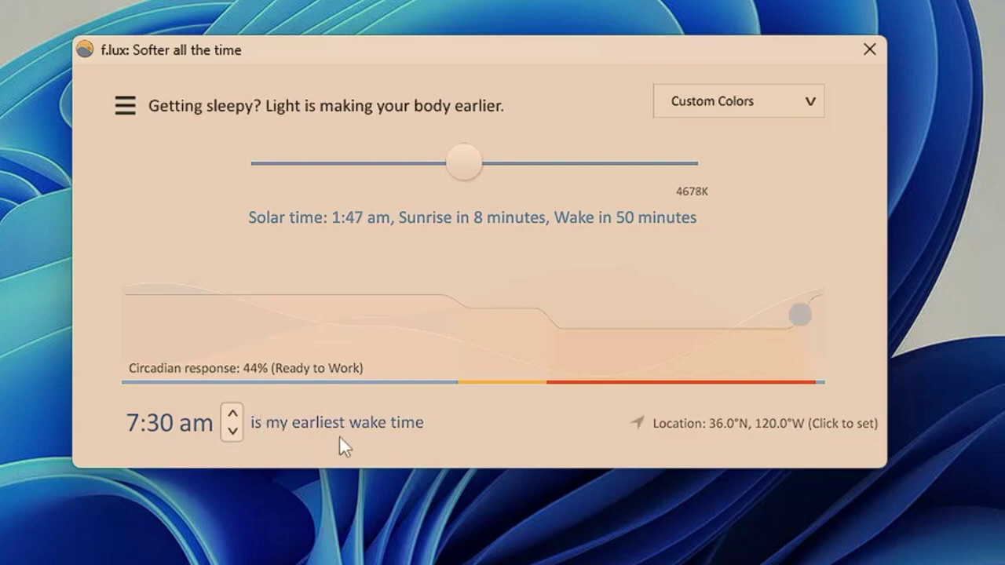
# View the available color presets without choosing one.
pyautogui.click(811, 99)
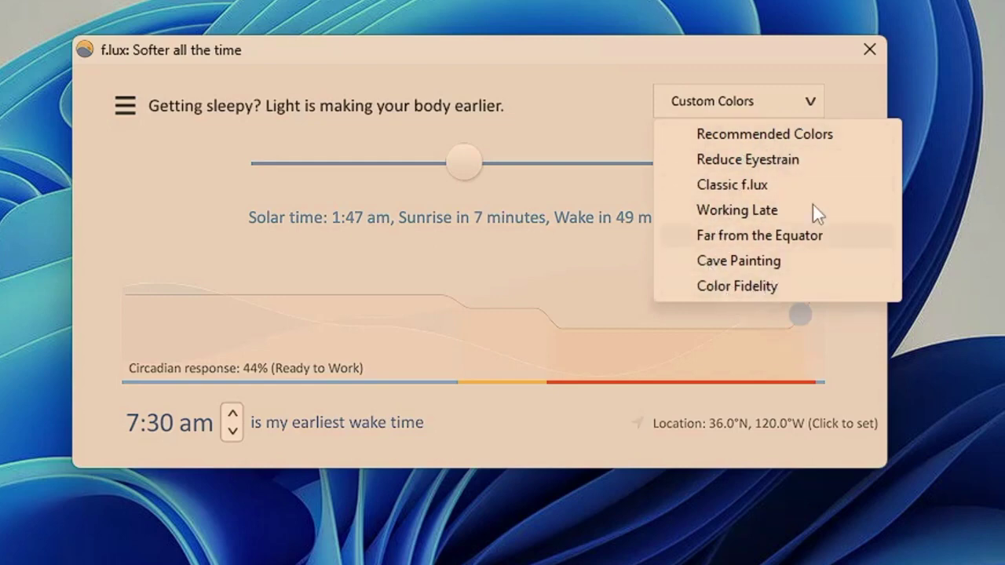
pyautogui.click(604, 262)
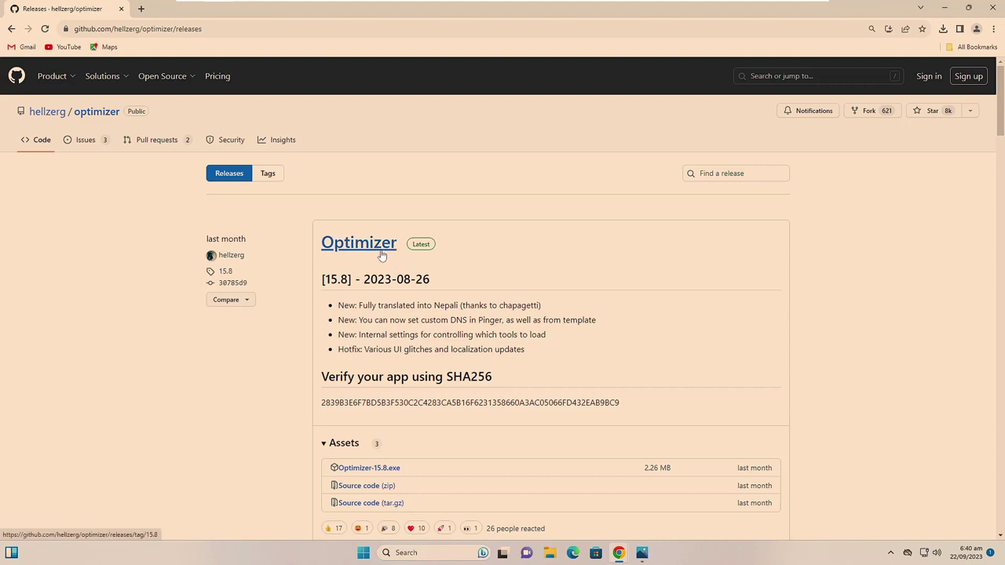
# Download Optimizer-15.8.exe from the latest GitHub release and launch it, allowing it to make changes to the device.
pyautogui.scroll(-2, 365, 297)
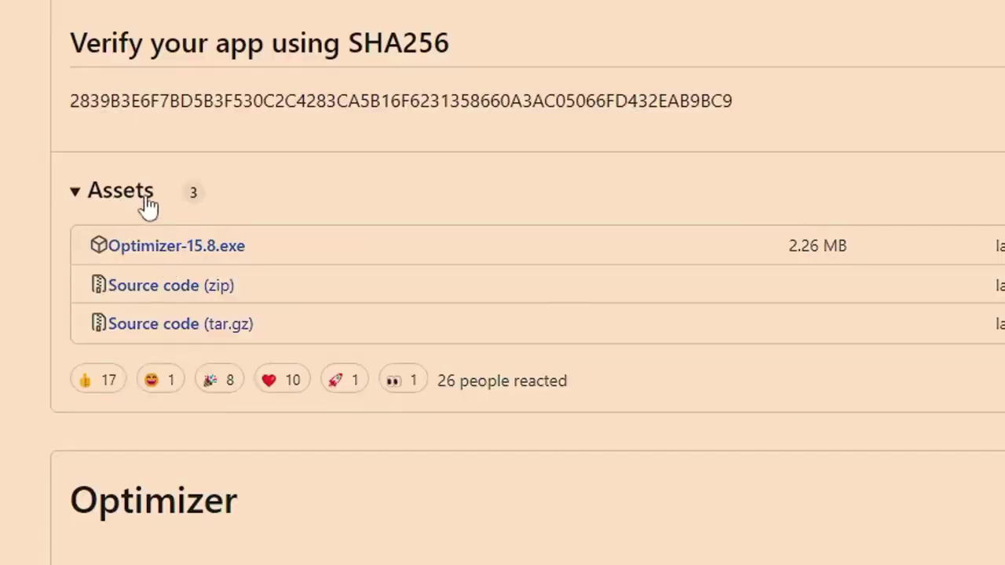
pyautogui.click(171, 250)
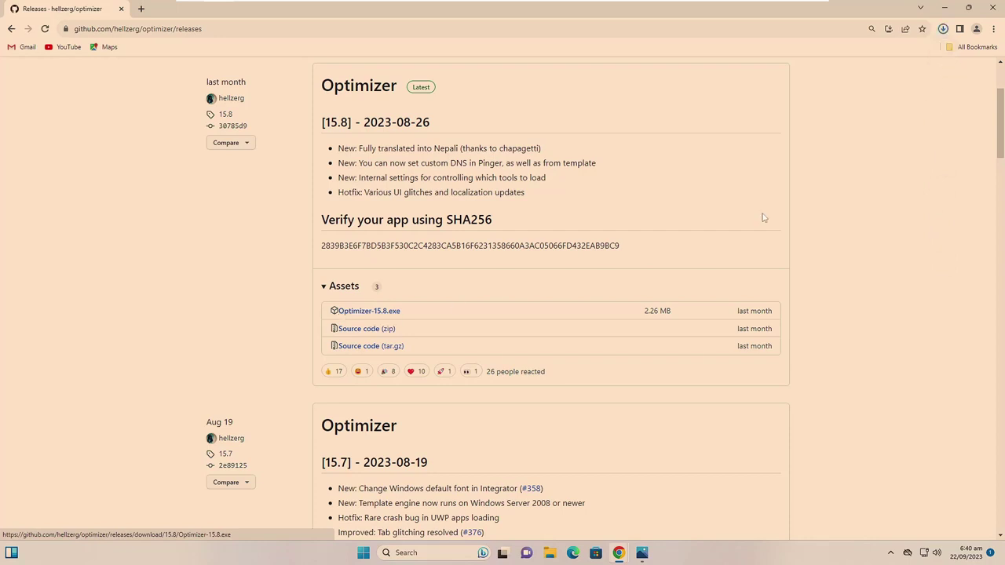
pyautogui.click(945, 32)
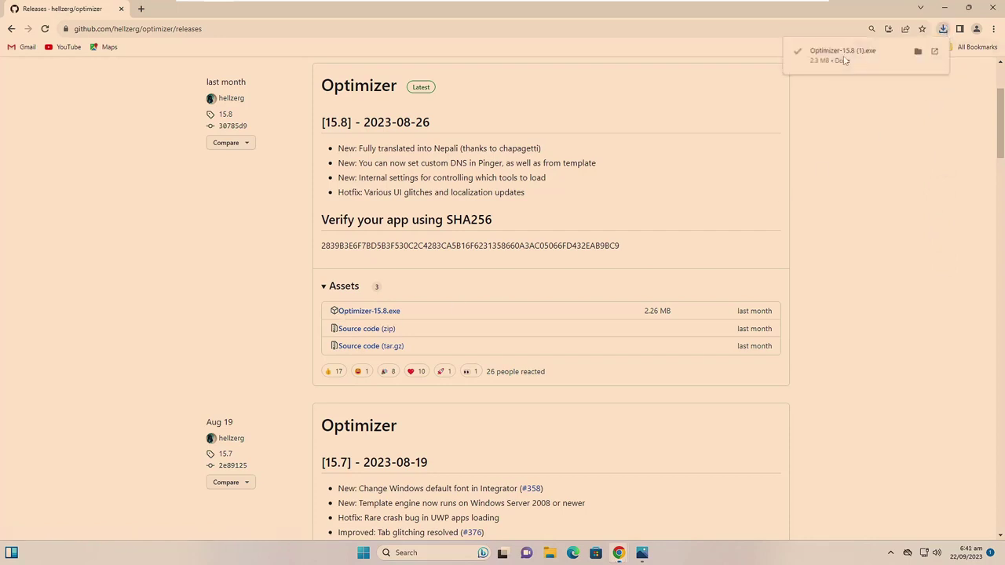
pyautogui.click(841, 60)
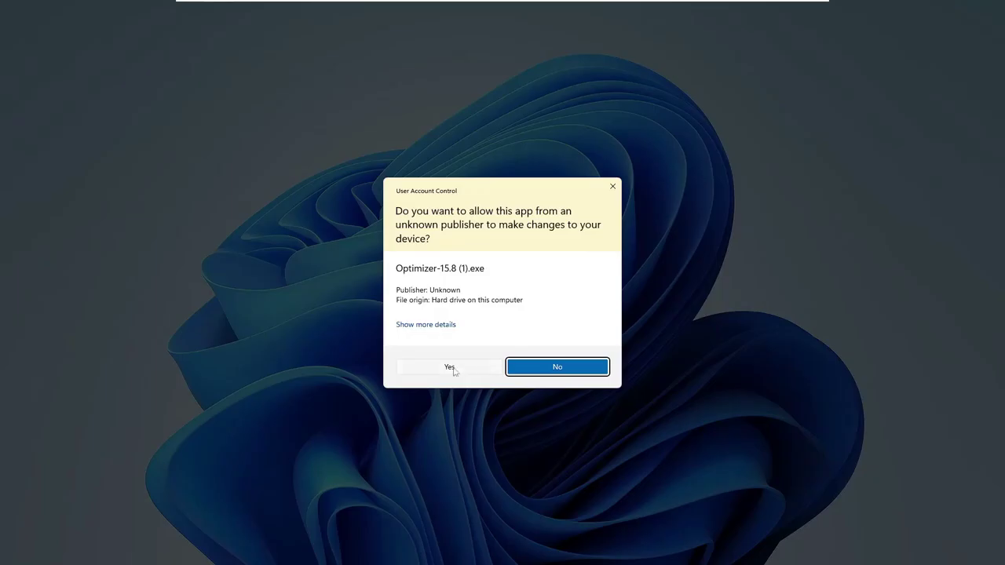
pyautogui.click(452, 369)
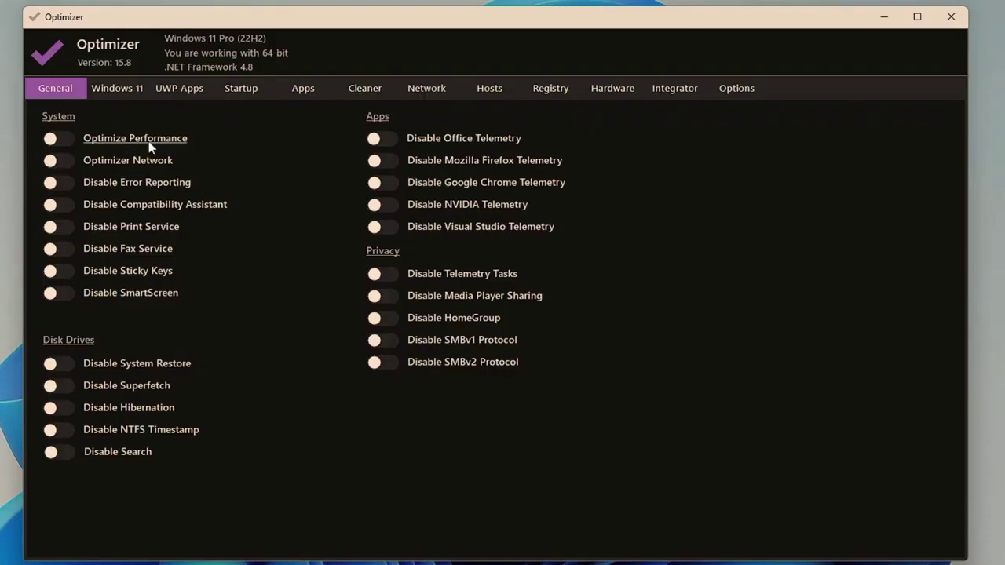
# Enable Optimize Performance, Optimizer Network, Disable Compatibility Assistant, Disable Print Service, Disable Fax Service and Disable Superfetch in the general settings.
pyautogui.click(67, 139)
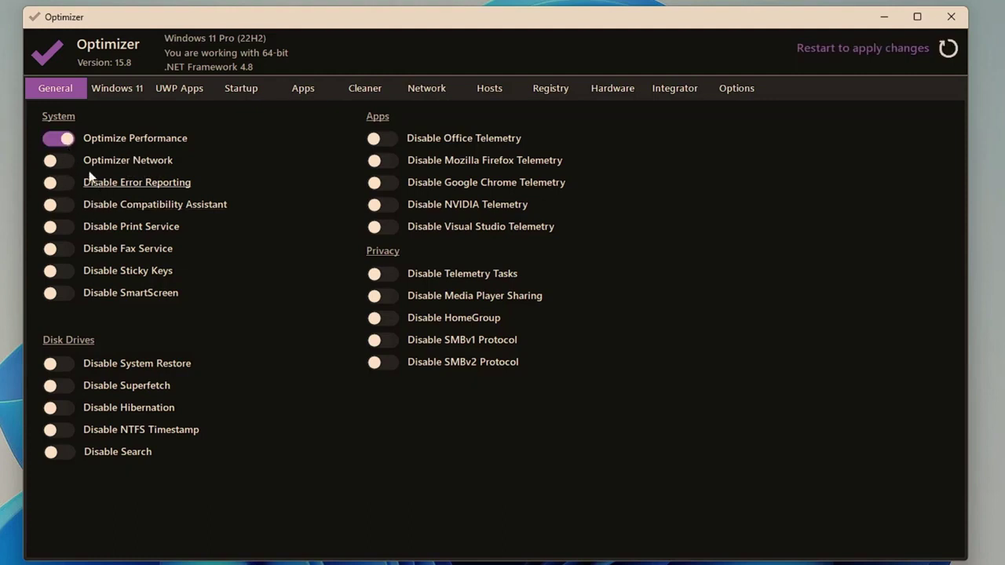
pyautogui.click(64, 169)
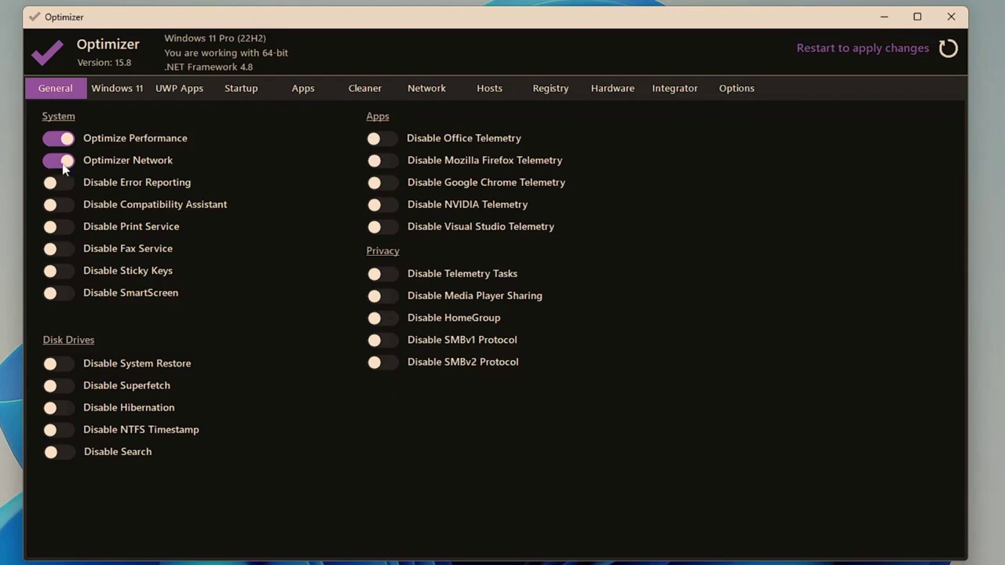
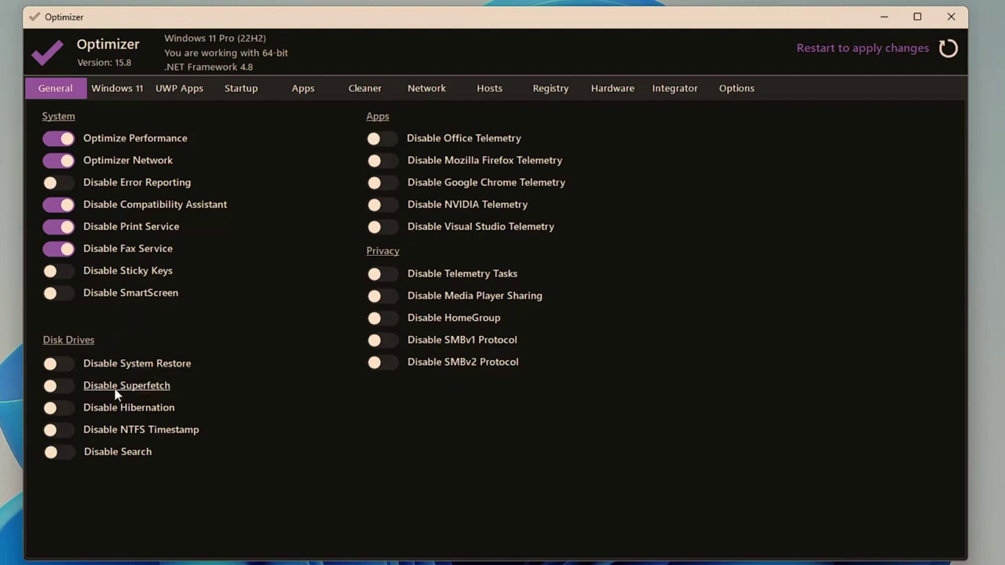
pyautogui.click(71, 386)
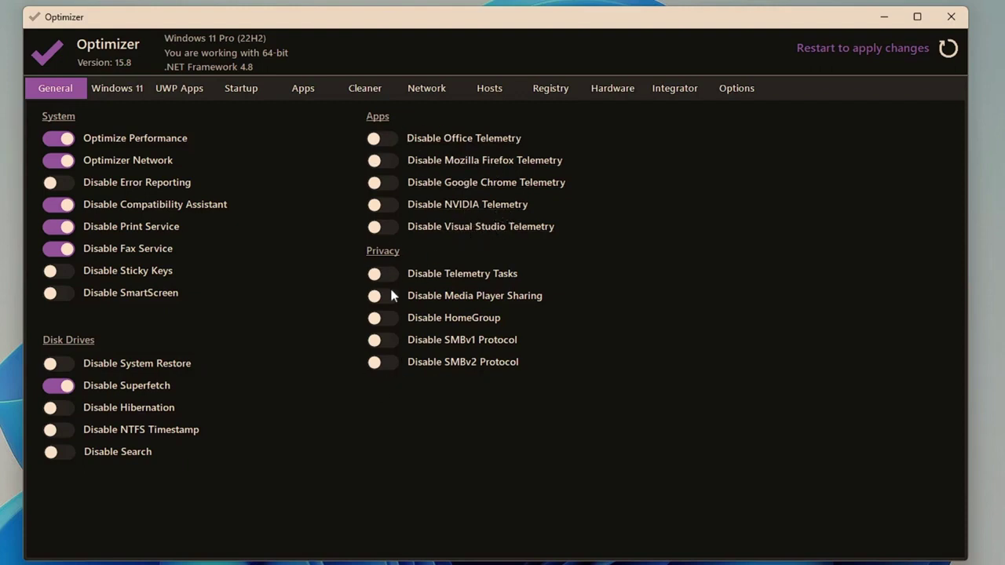
# Enable Disable TPM Check and Disable Automatic Updates among the Windows 11 settings.
pyautogui.click(112, 89)
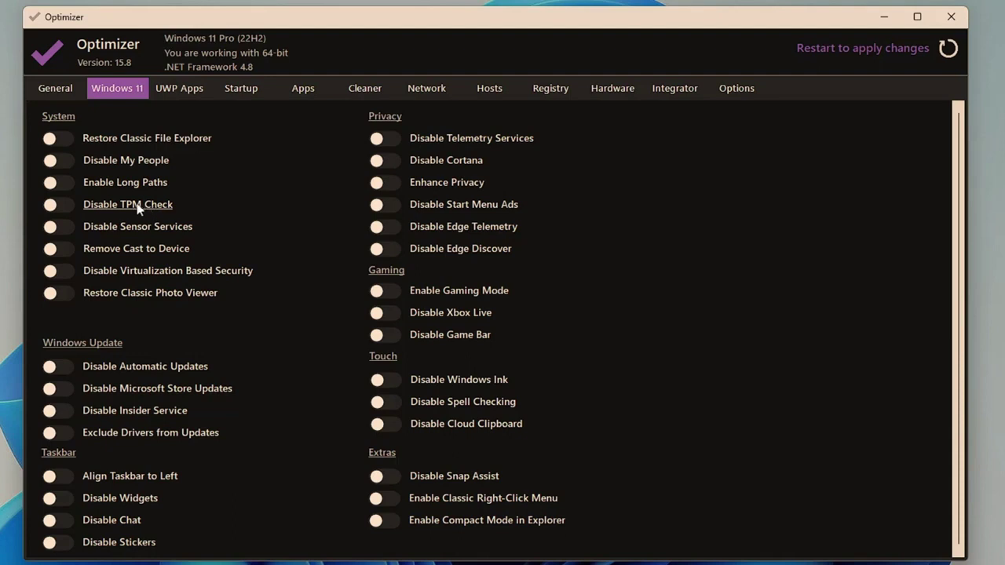
pyautogui.click(62, 205)
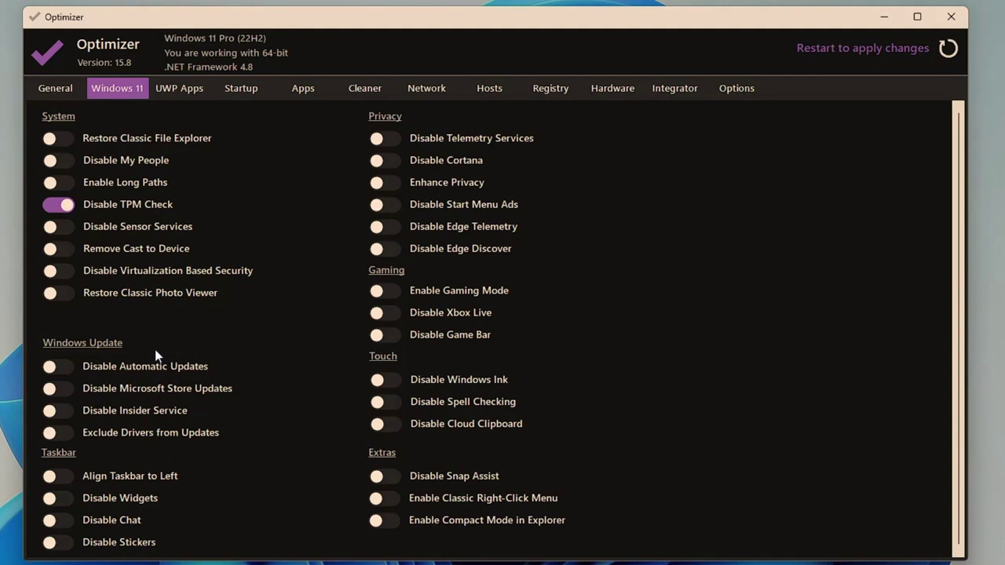
pyautogui.click(71, 372)
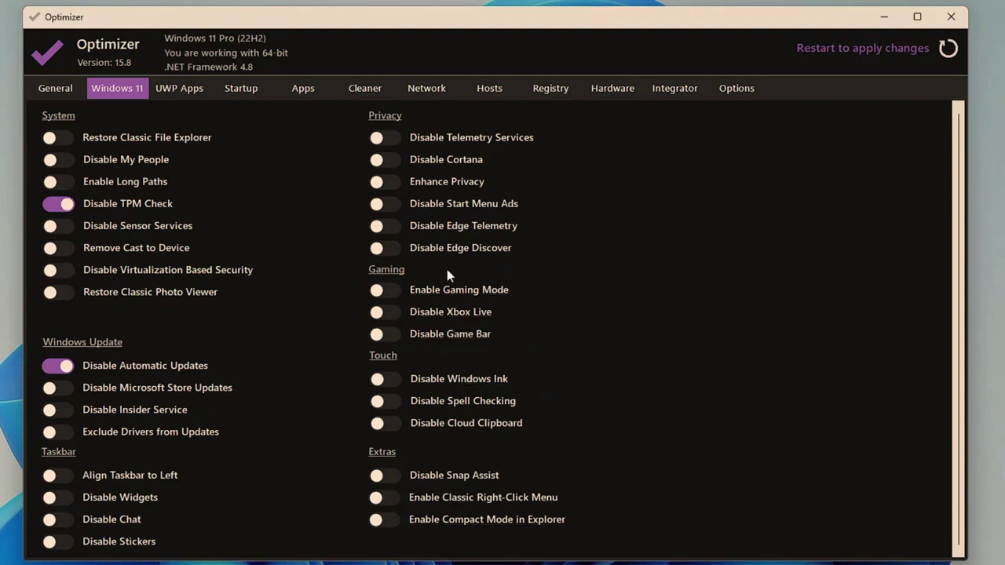
# Look through Optimizer's startup items, app downloads, cleaner, DNS and hosts tools without changing their settings.
pyautogui.click(236, 93)
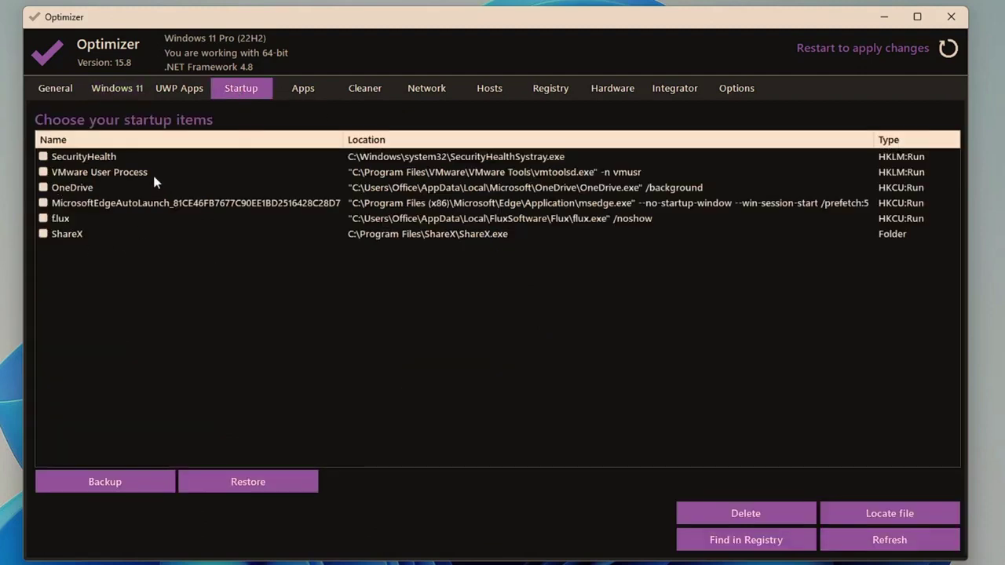
pyautogui.click(302, 91)
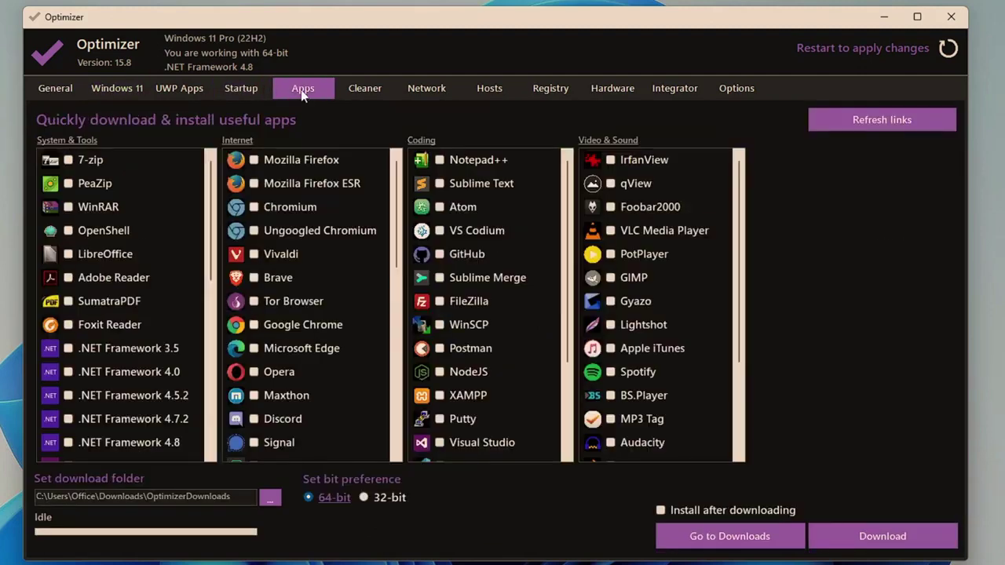
pyautogui.click(358, 91)
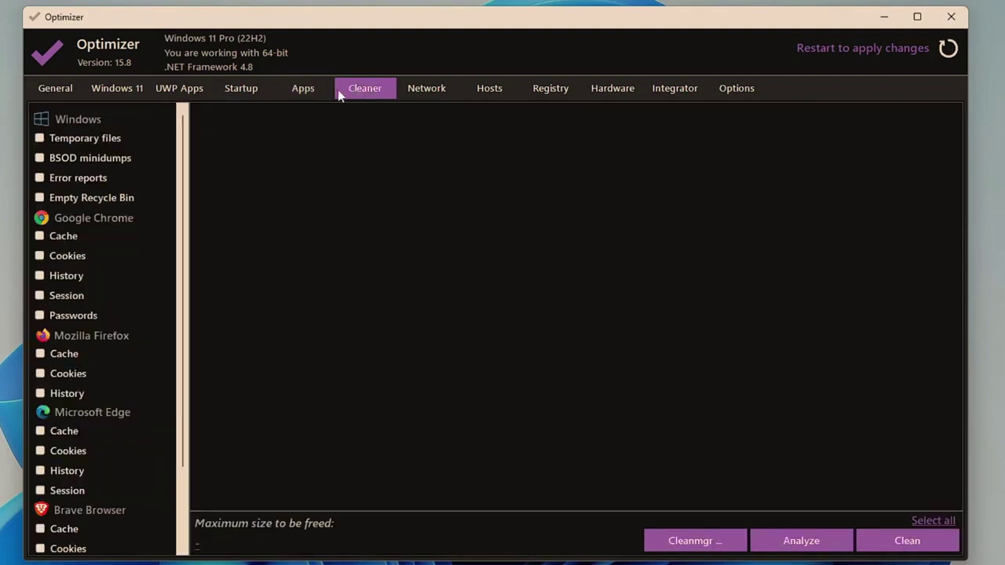
pyautogui.click(422, 88)
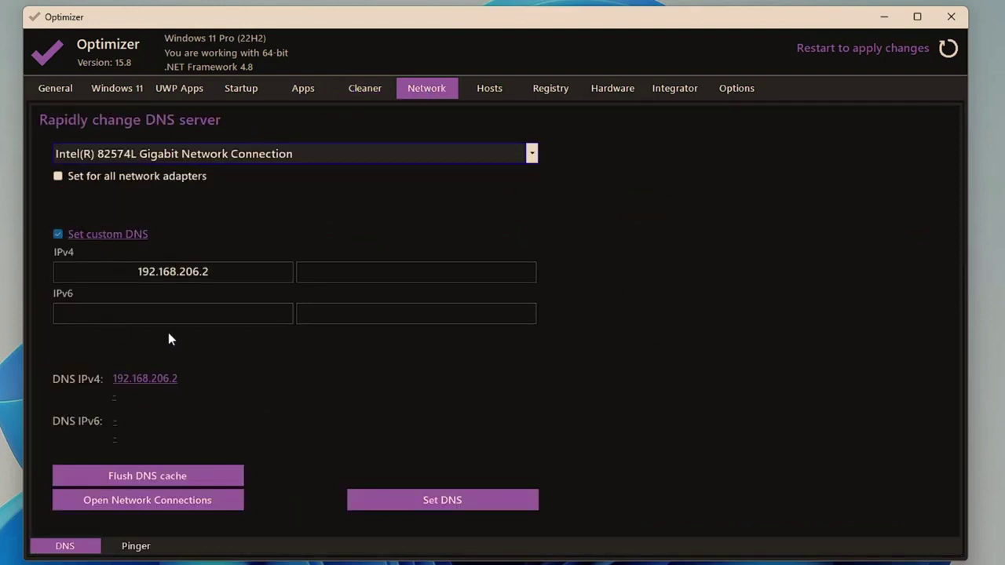
pyautogui.click(168, 471)
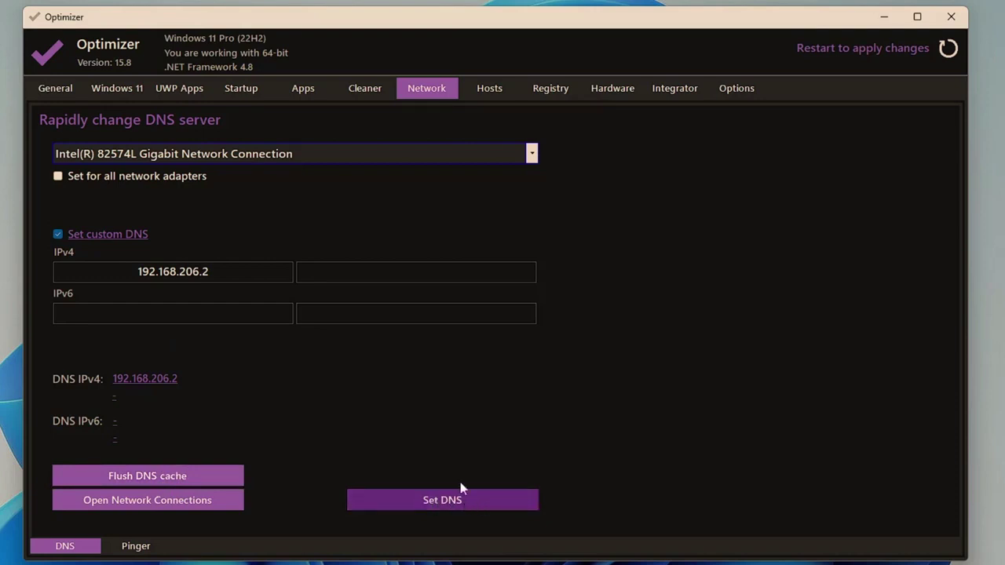
pyautogui.click(486, 86)
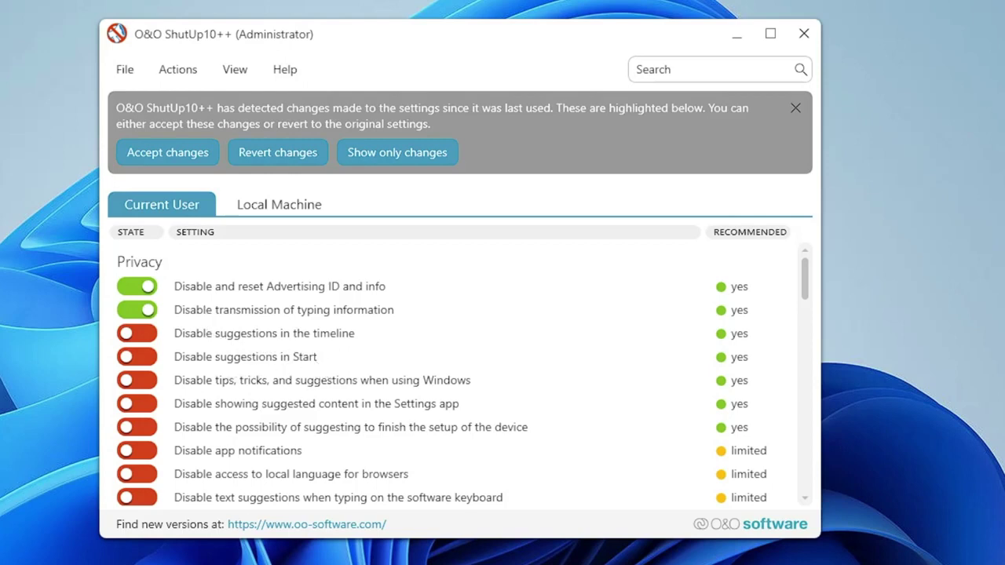
# Switch to O&O ShutUp10++ and examine the current user's settings from Privacy through App Privacy to Microsoft Edge.
pyautogui.press('super')
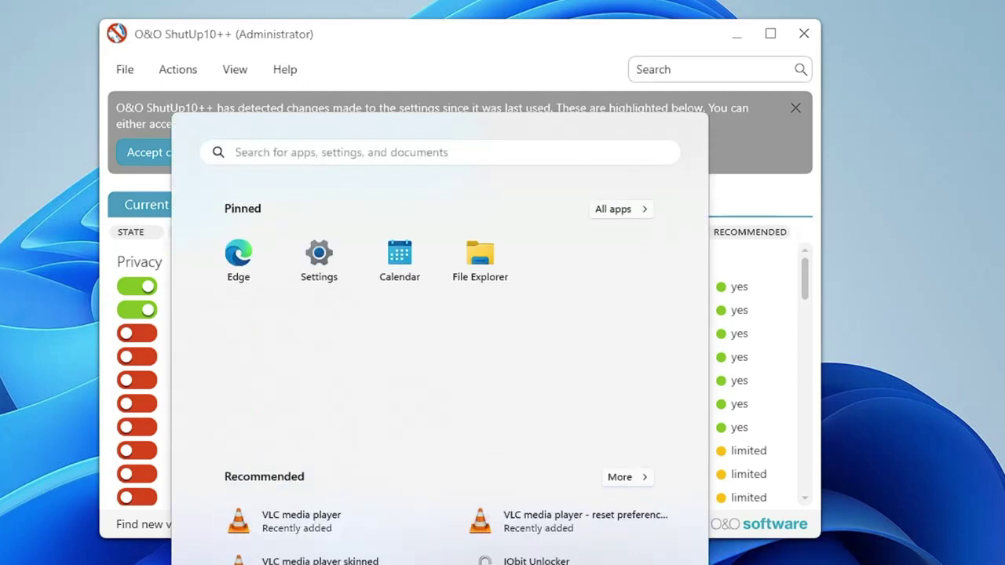
pyautogui.click(293, 35)
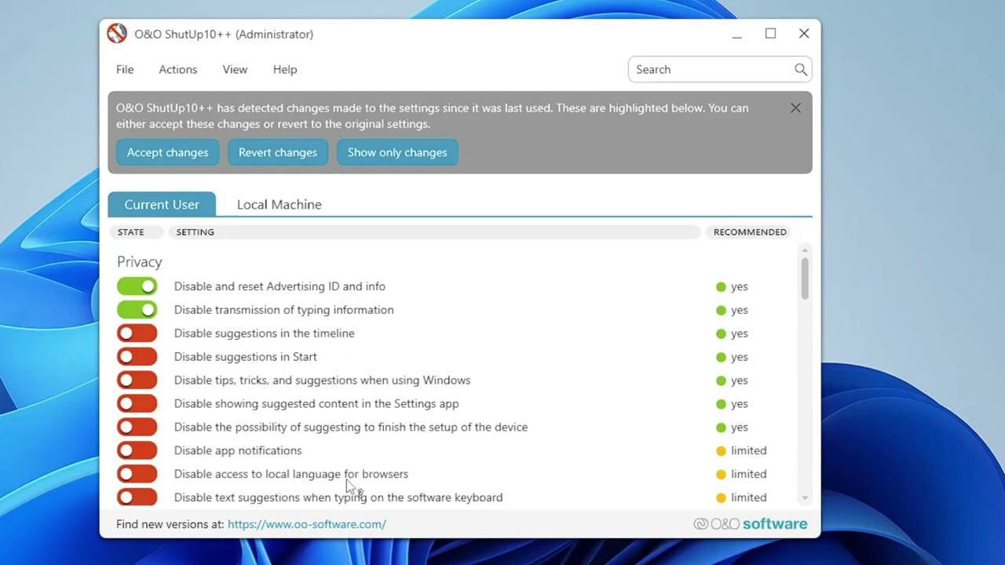
pyautogui.scroll(-3, 346, 485)
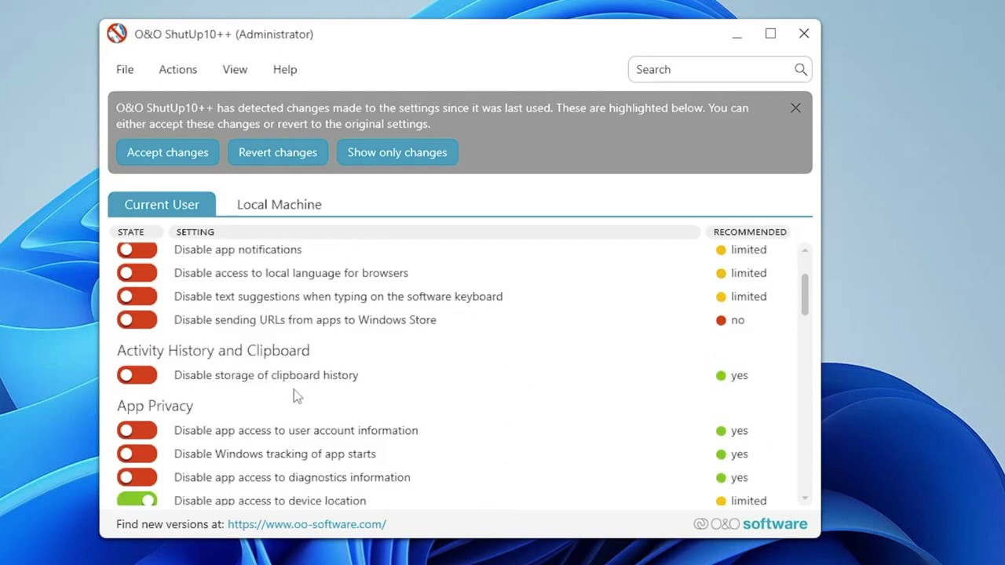
pyautogui.scroll(-1, 303, 393)
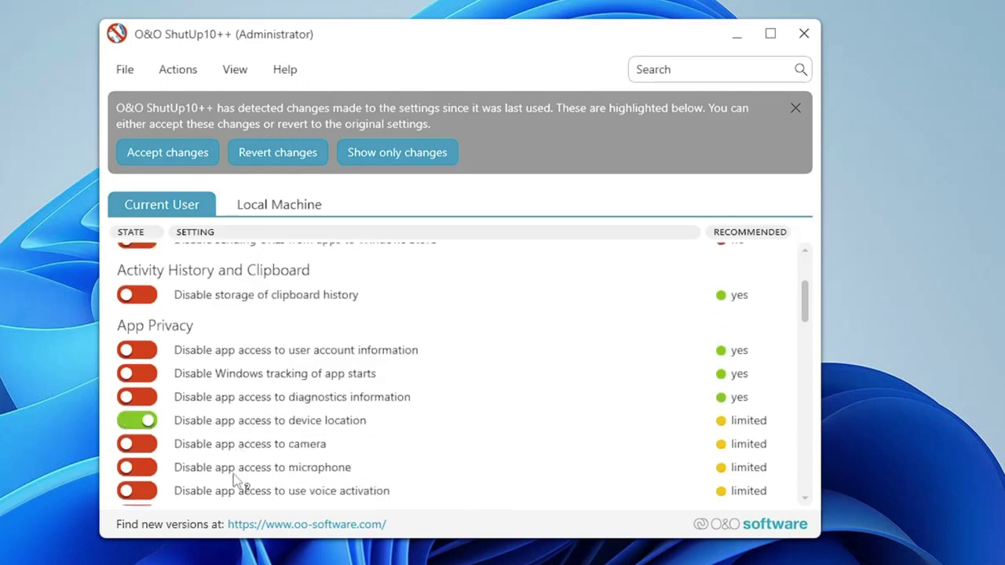
pyautogui.scroll(-1, 264, 473)
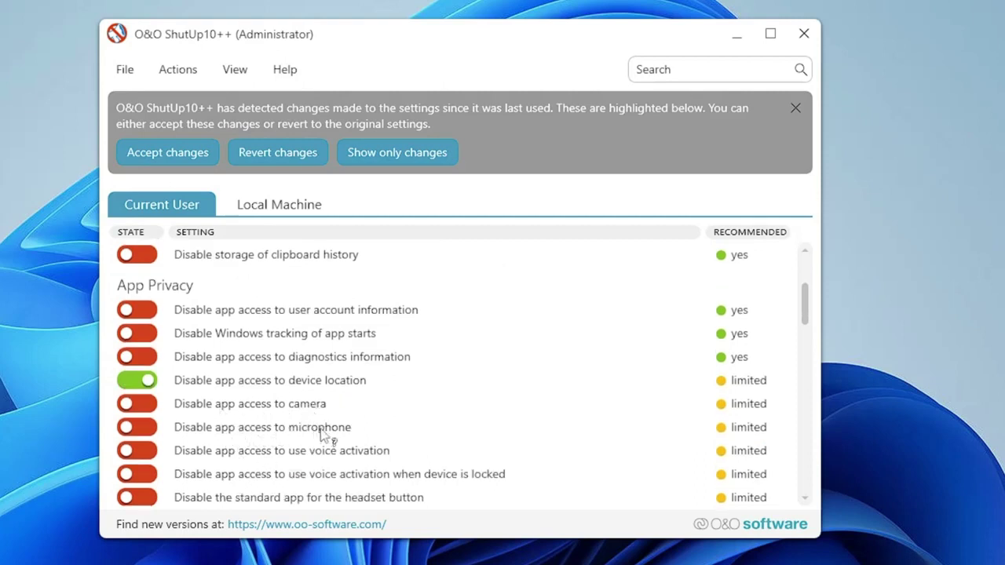
pyautogui.scroll(-2, 314, 437)
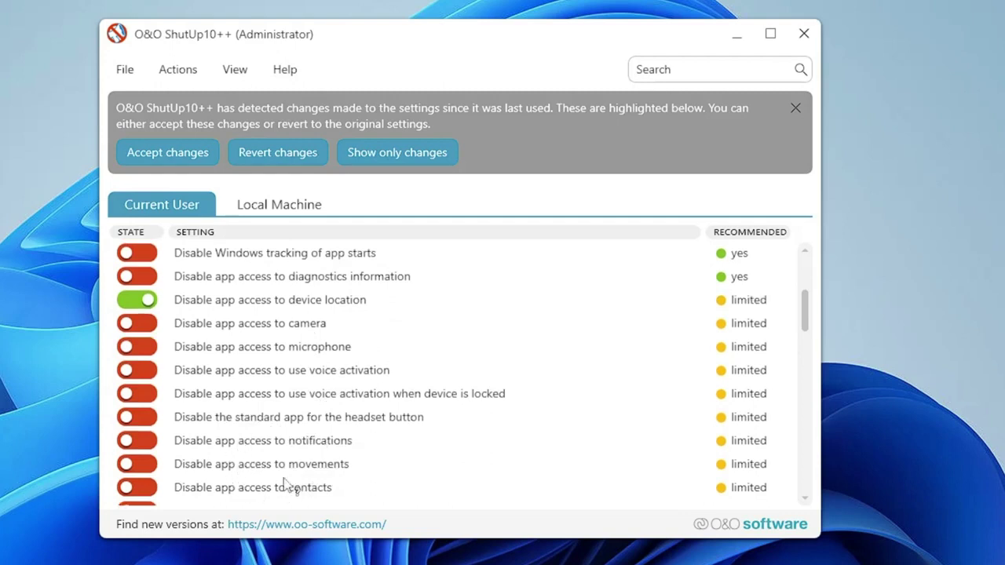
pyautogui.scroll(-3, 303, 464)
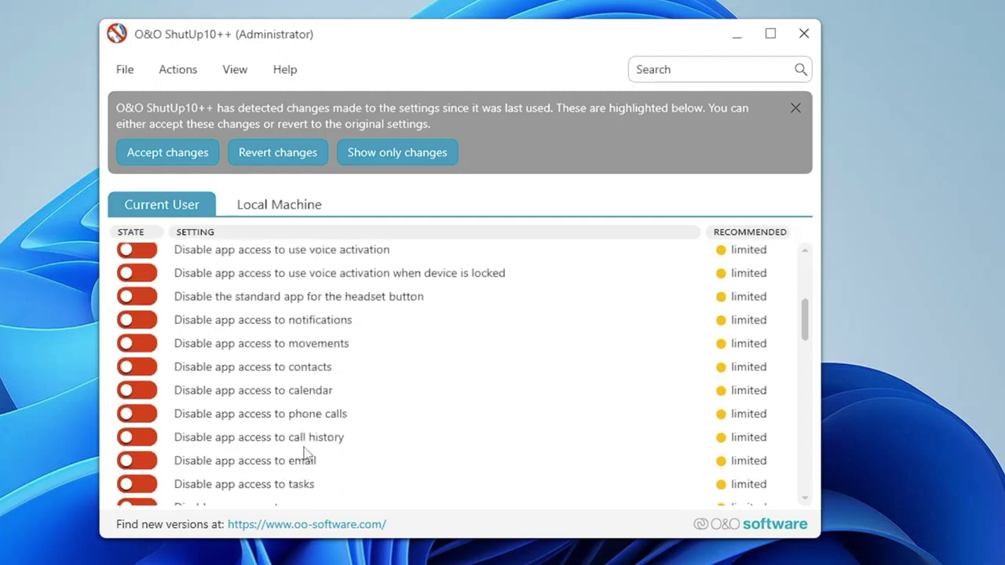
pyautogui.scroll(-10, 303, 454)
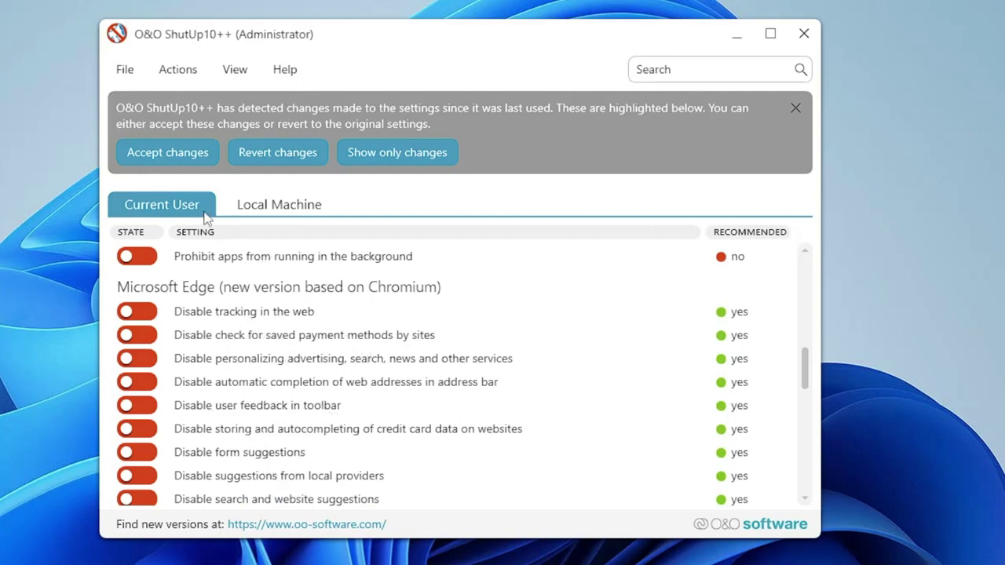
# Examine the local machine's privacy, activity history and clipboard settings in O&O ShutUp10++.
pyautogui.click(302, 214)
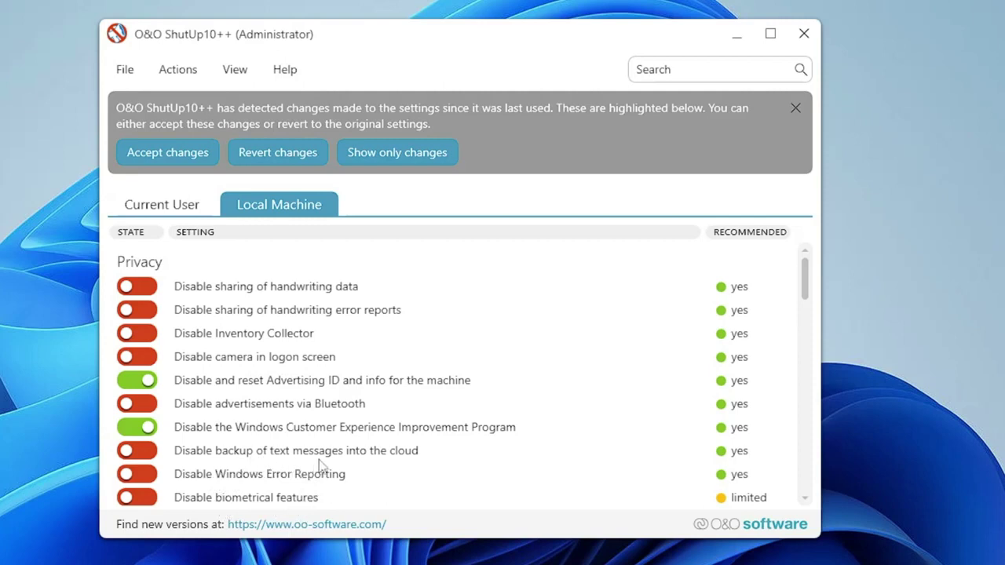
pyautogui.scroll(-1, 415, 465)
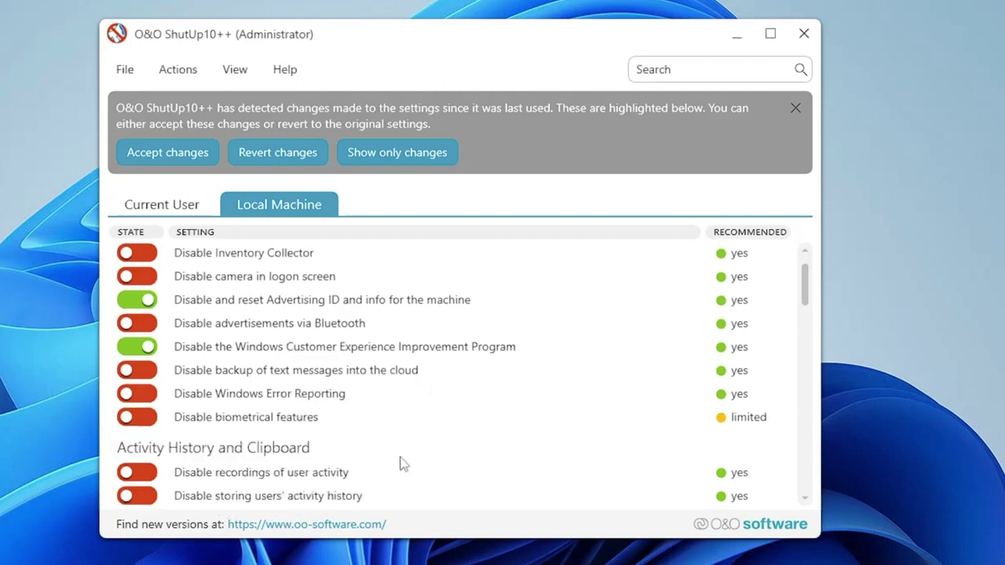
pyautogui.scroll(-2, 401, 461)
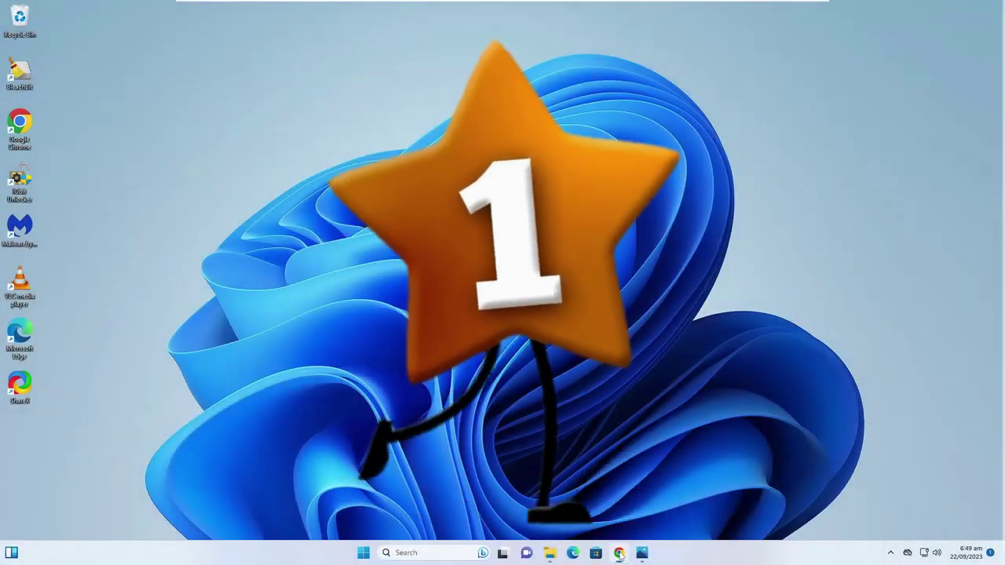
pyautogui.click(619, 553)
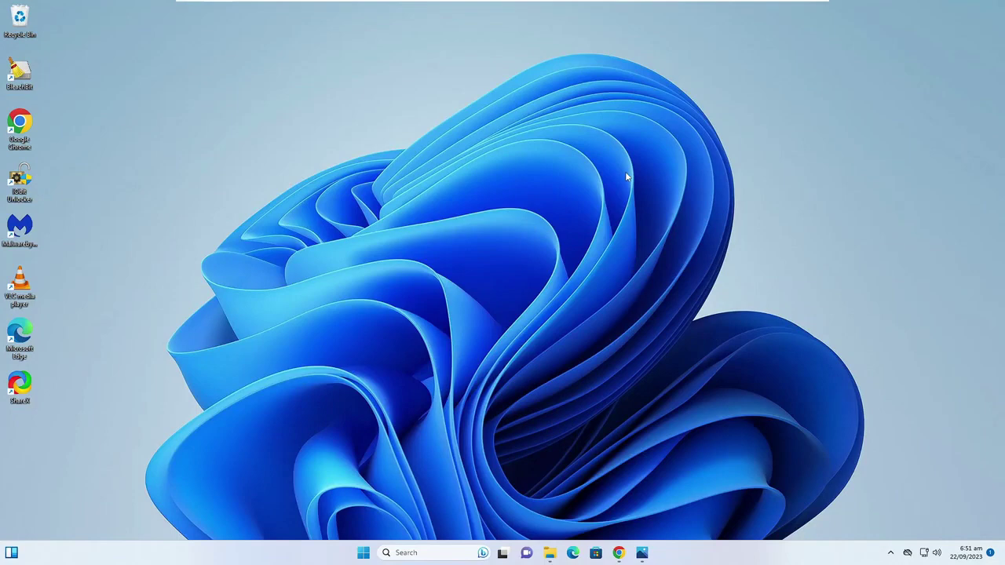
# Play the video (1080p) file from the Videos folder in VLC media player, then minimize the player.
pyautogui.click(550, 553)
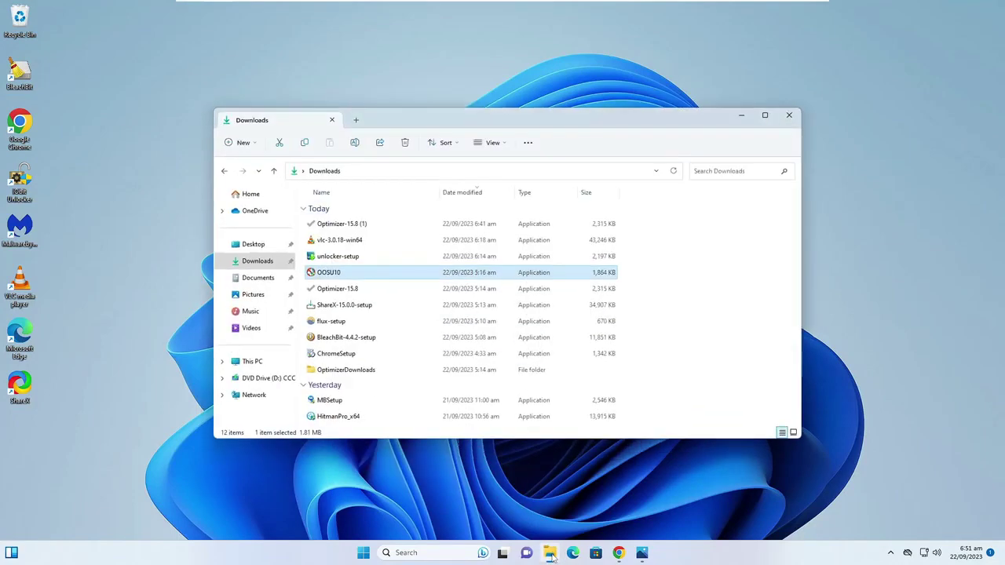
pyautogui.click(251, 330)
pyautogui.doubleClick(333, 226)
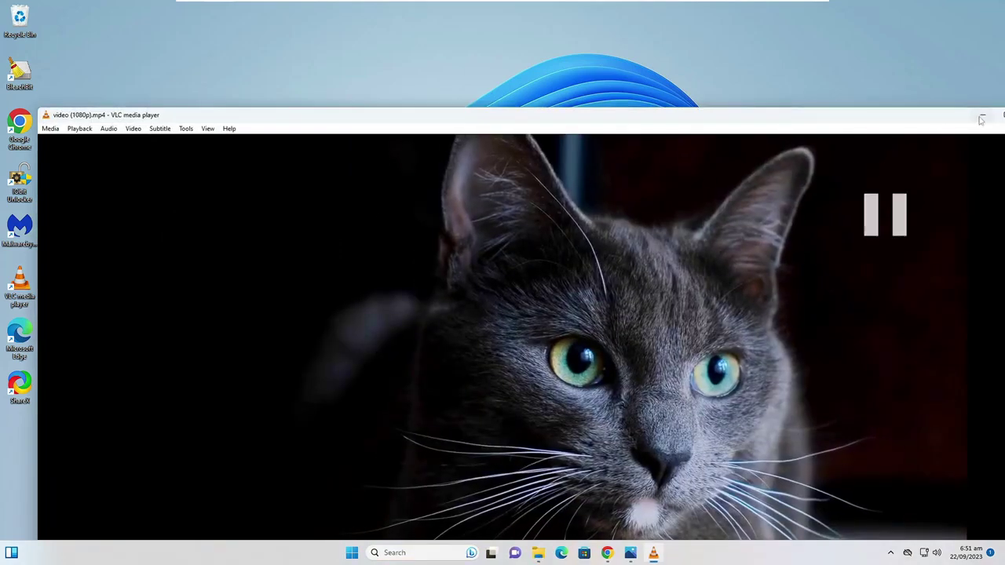
pyautogui.click(983, 116)
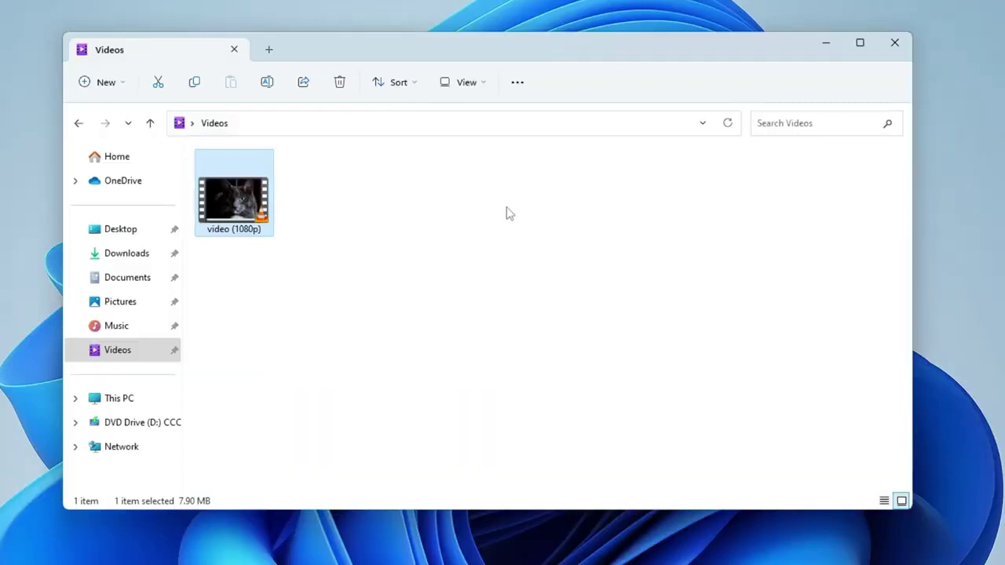
# Try to delete the video (1080p) file from the Videos folder while it is still open in VLC media player.
pyautogui.click(514, 234)
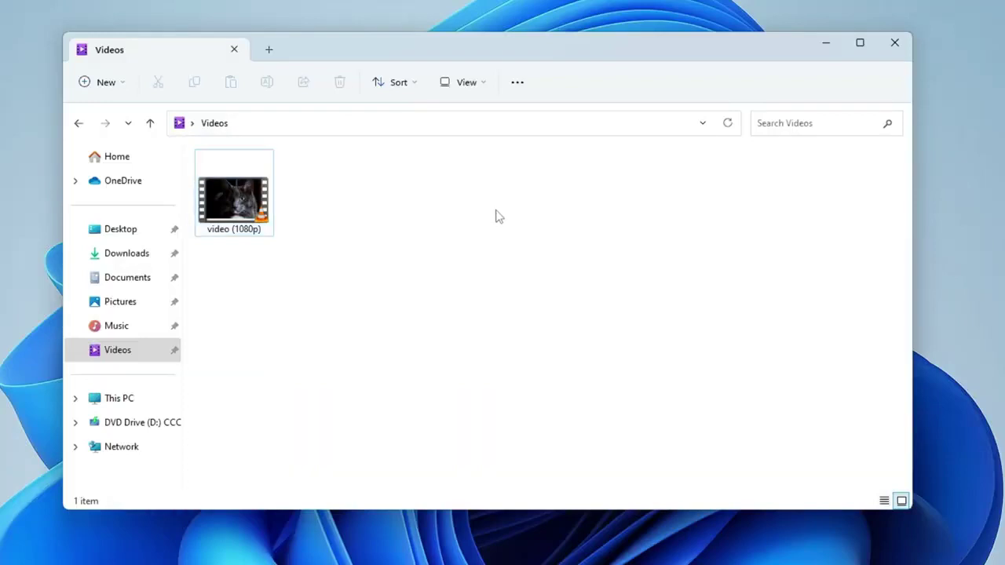
pyautogui.click(253, 208)
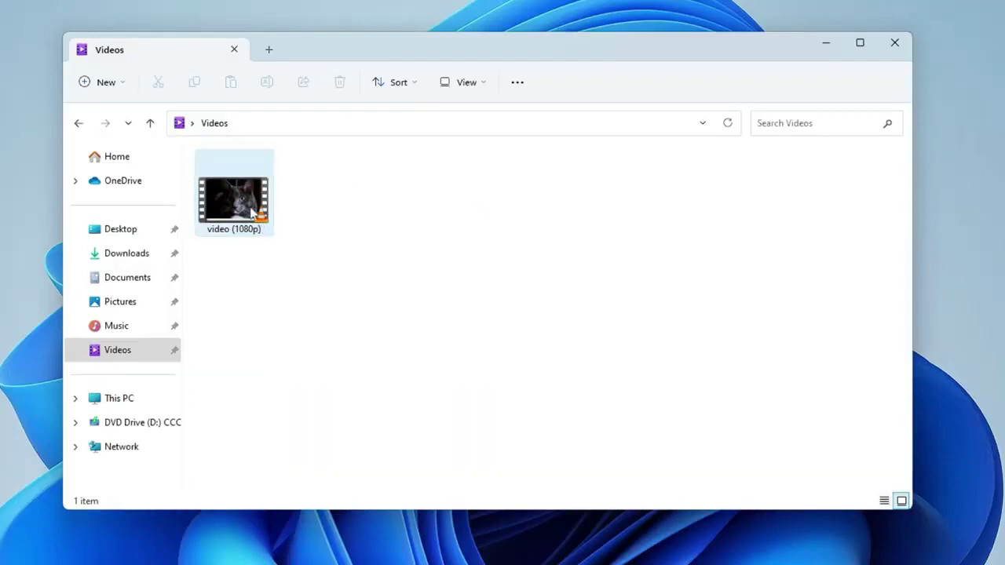
pyautogui.rightClick(251, 207)
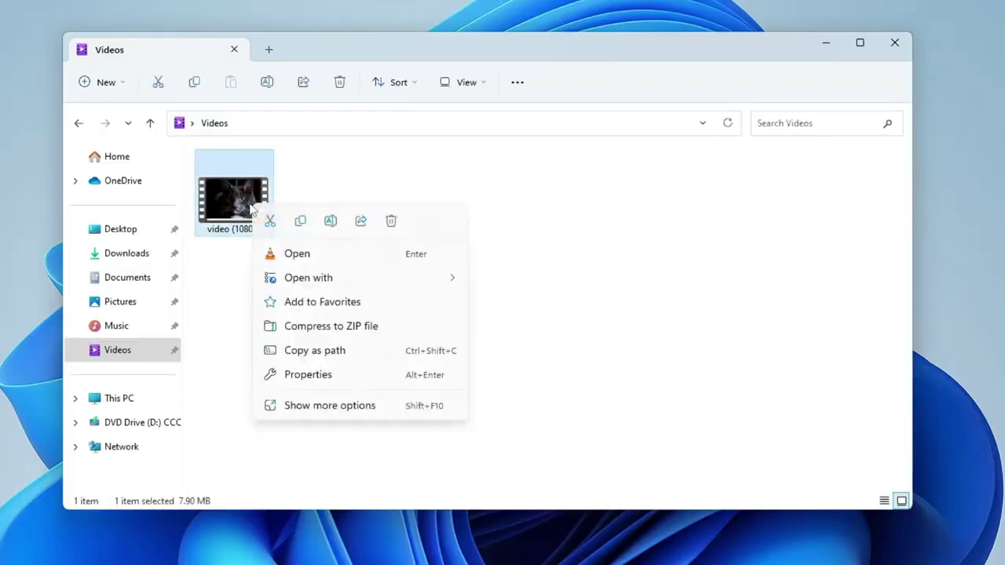
pyautogui.click(395, 222)
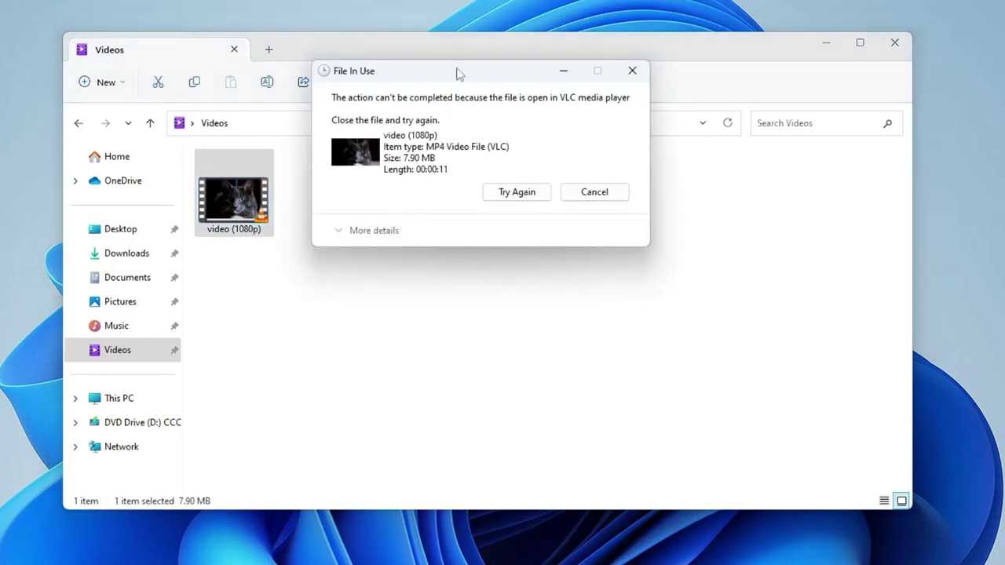
pyautogui.moveTo(457, 73); pyautogui.dragTo(428, 110)
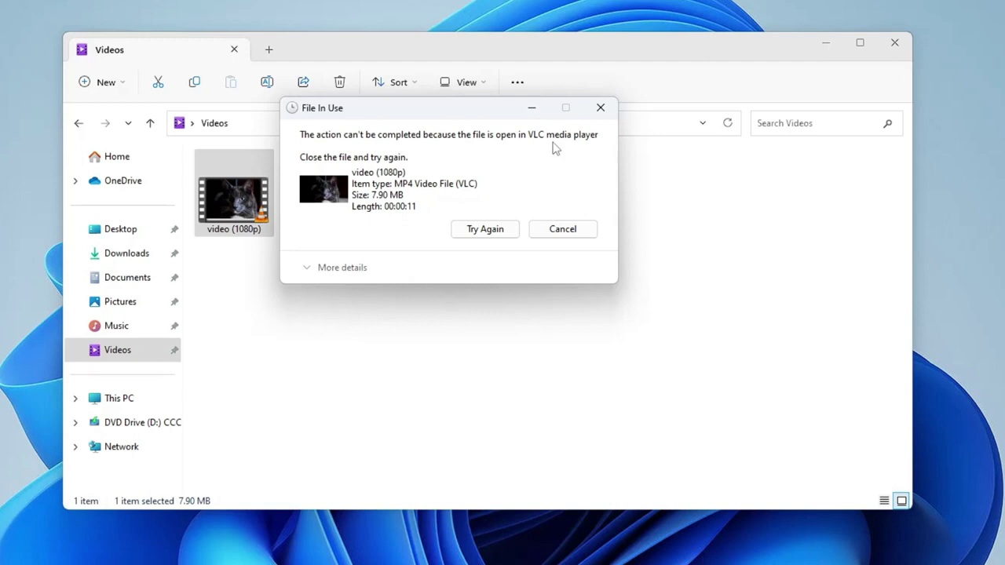
pyautogui.click(600, 108)
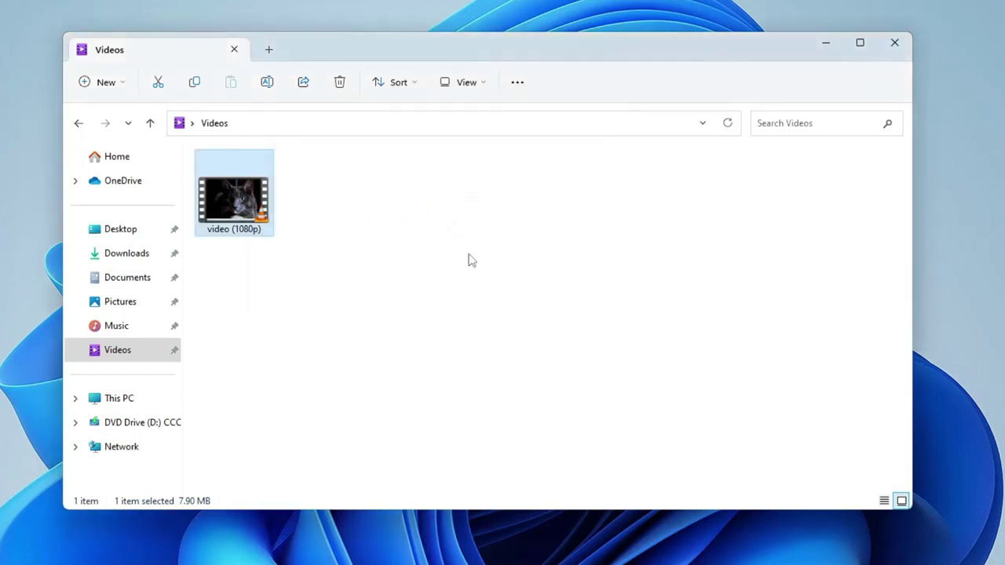
pyautogui.click(471, 261)
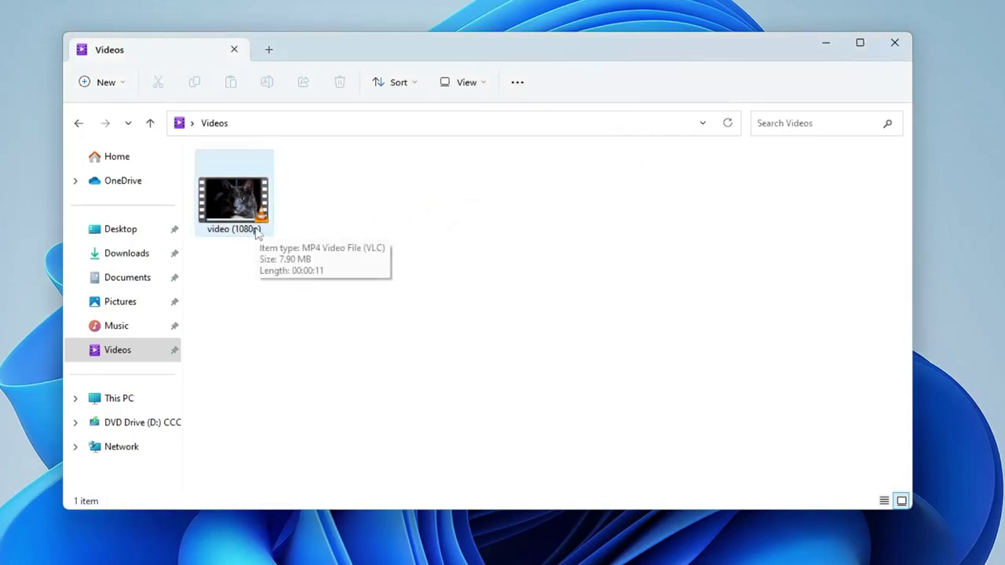
# Open the video (1080p) file in IObit Unlocker, allowing it to make changes, and select the vlc.exe process that occupies it.
pyautogui.rightClick(246, 197)
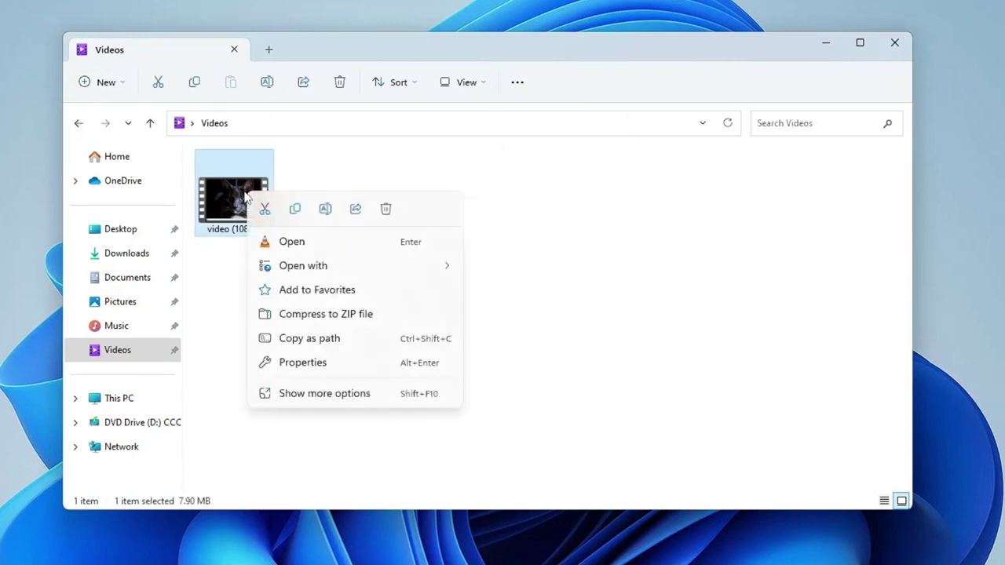
pyautogui.click(314, 394)
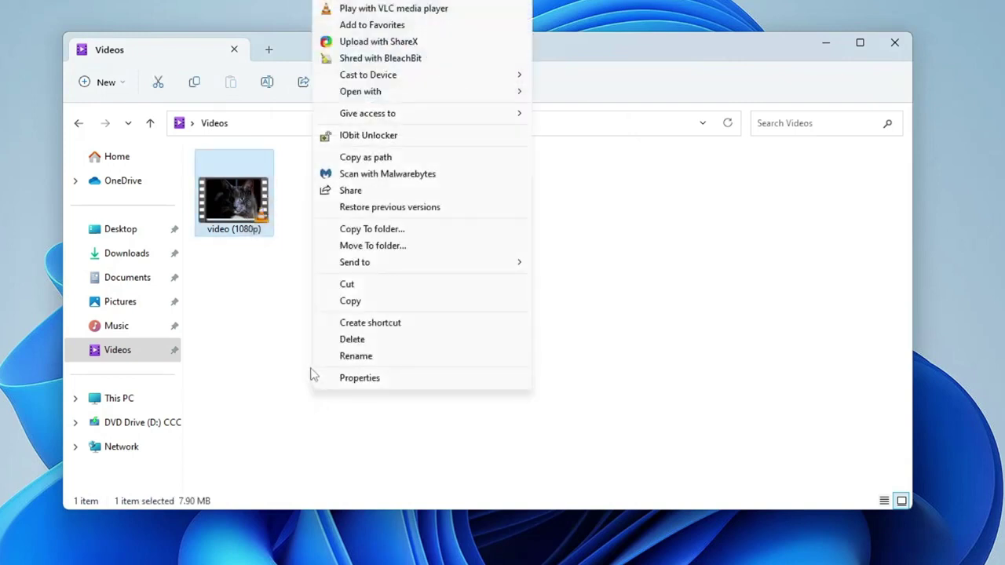
pyautogui.click(379, 140)
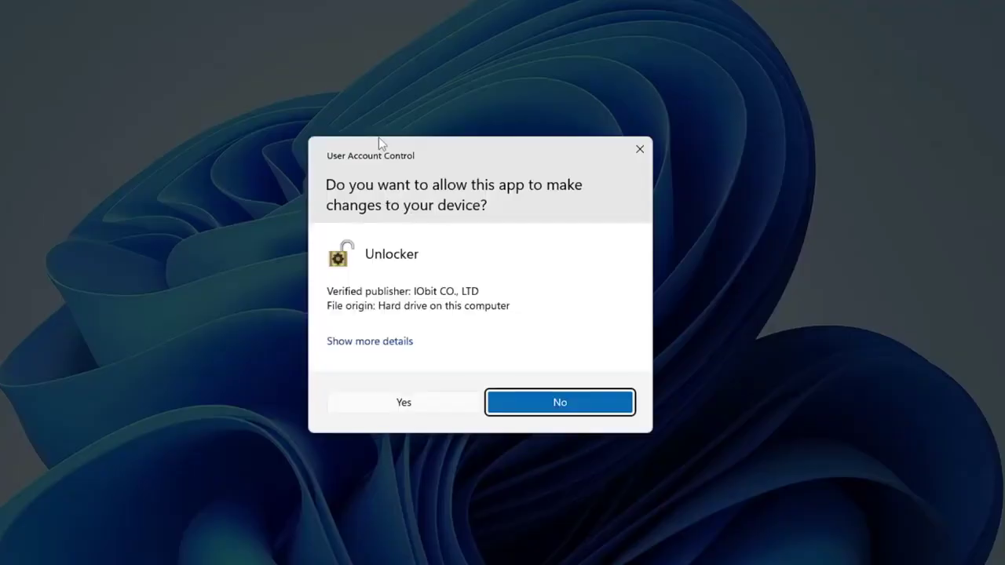
pyautogui.click(400, 402)
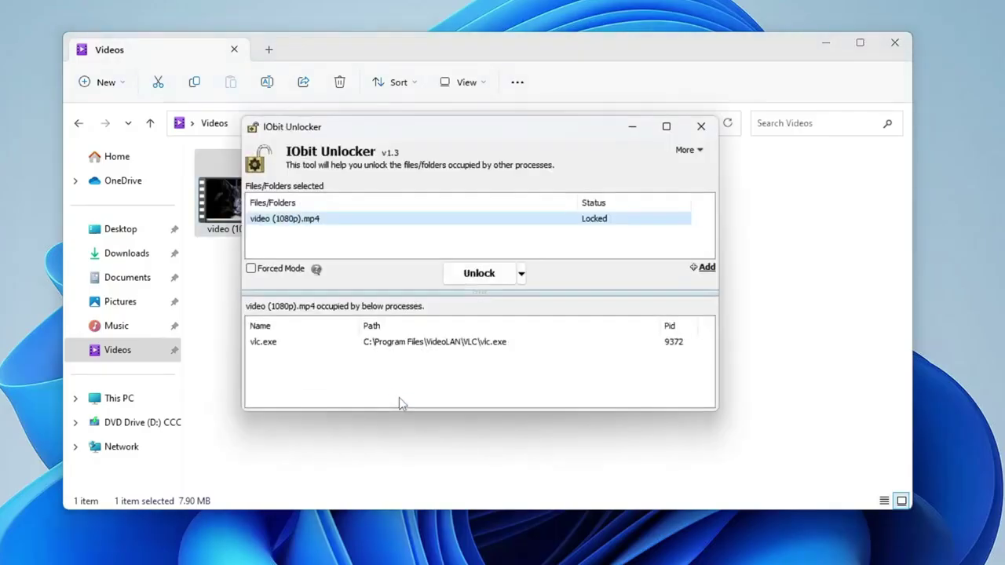
pyautogui.moveTo(489, 128); pyautogui.dragTo(493, 83)
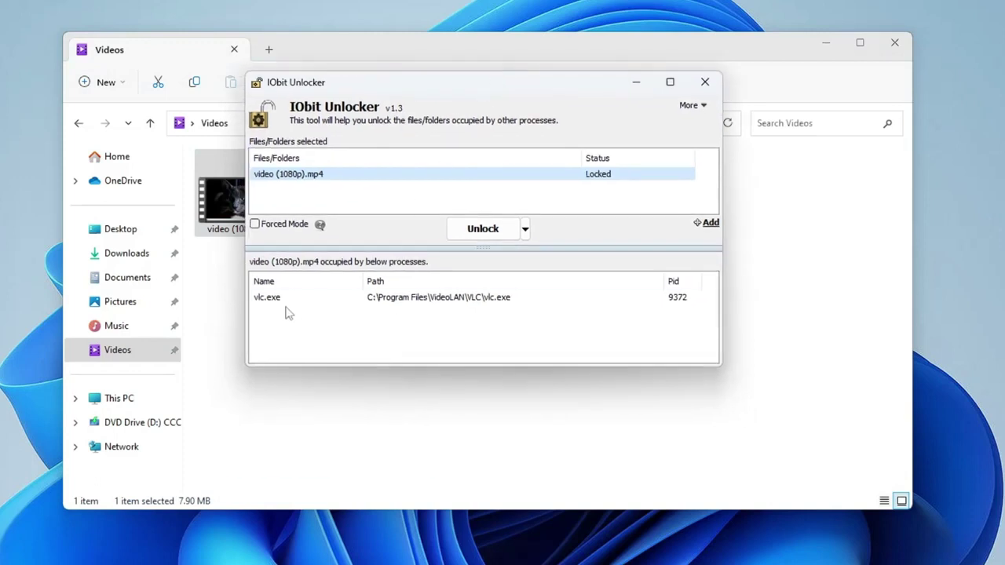
pyautogui.click(385, 300)
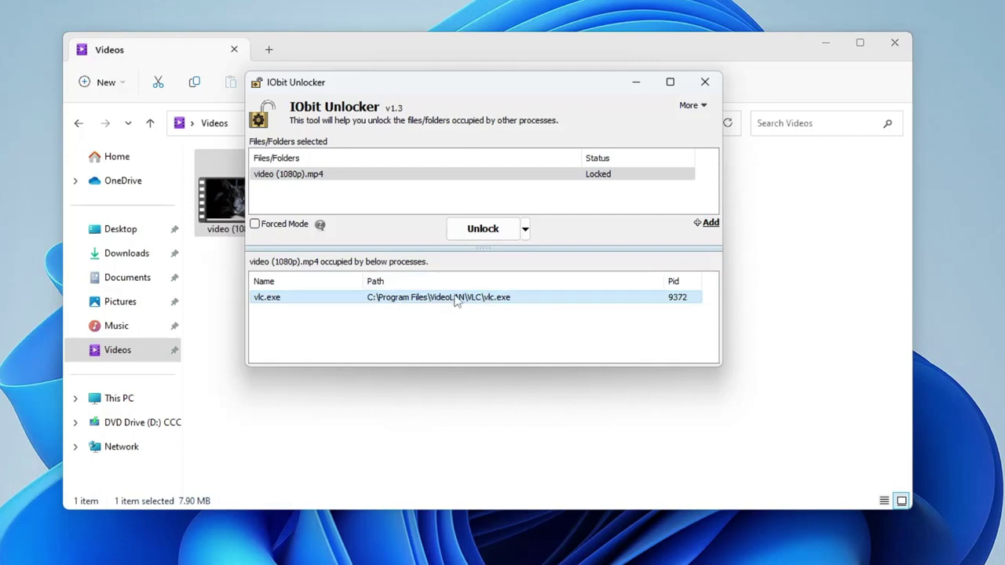
# Unlock and permanently delete video (1080p).mp4 with Unlock & Delete, then close IObit Unlocker.
pyautogui.click(525, 229)
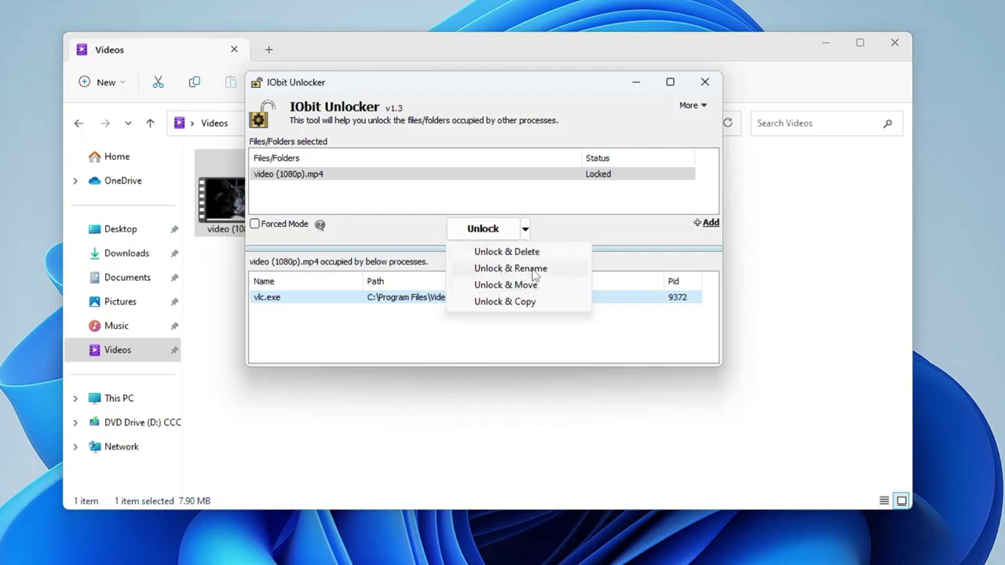
pyautogui.click(533, 253)
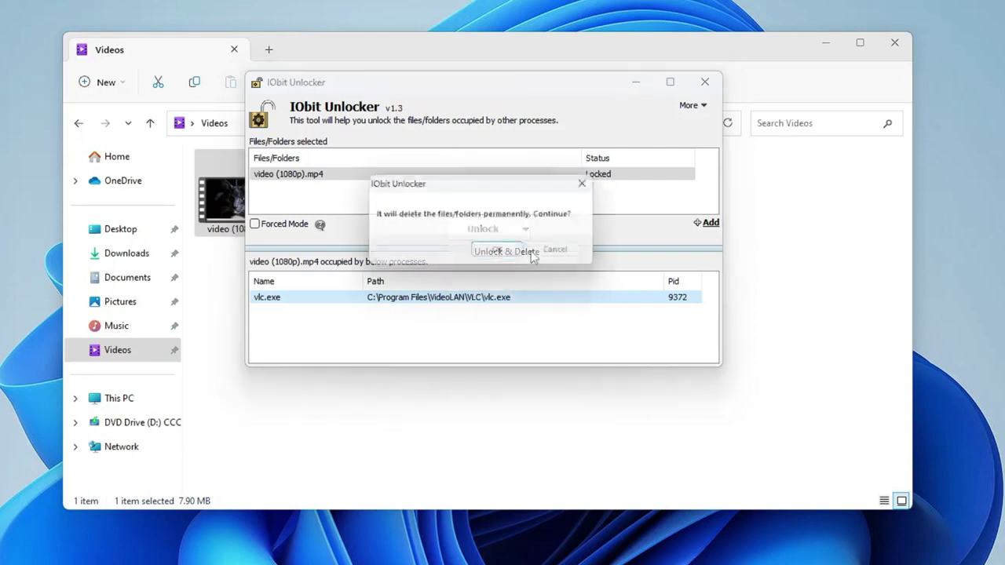
pyautogui.click(506, 254)
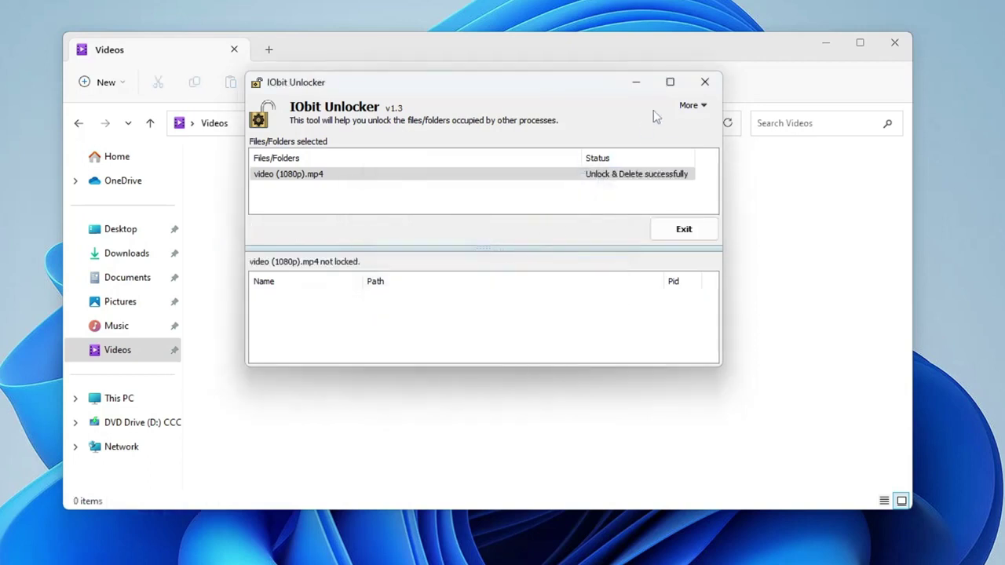
pyautogui.click(704, 81)
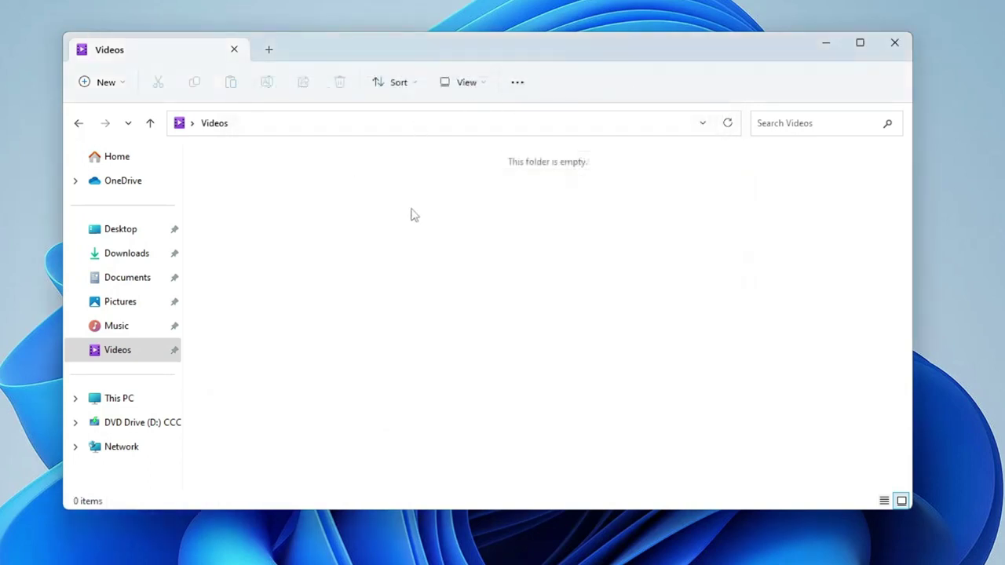